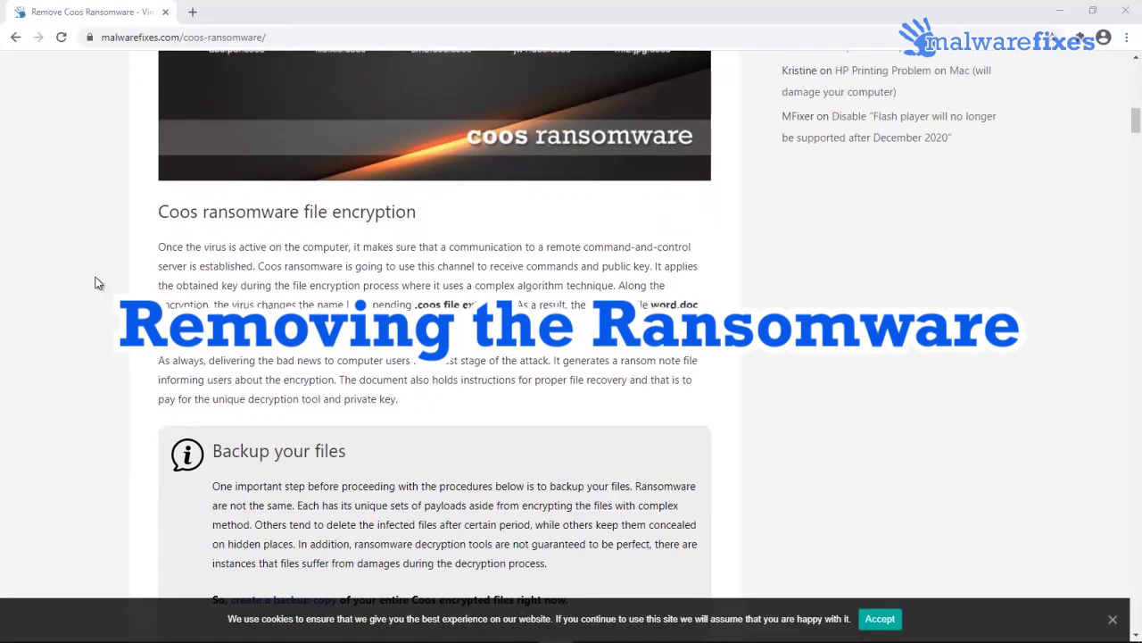
Scroll to the article's Stage 3 and download the Malwarebytes removal tool, MBSetup.exe.
scroll(98, 283, down, 4)
scroll(98, 283, down, 5)
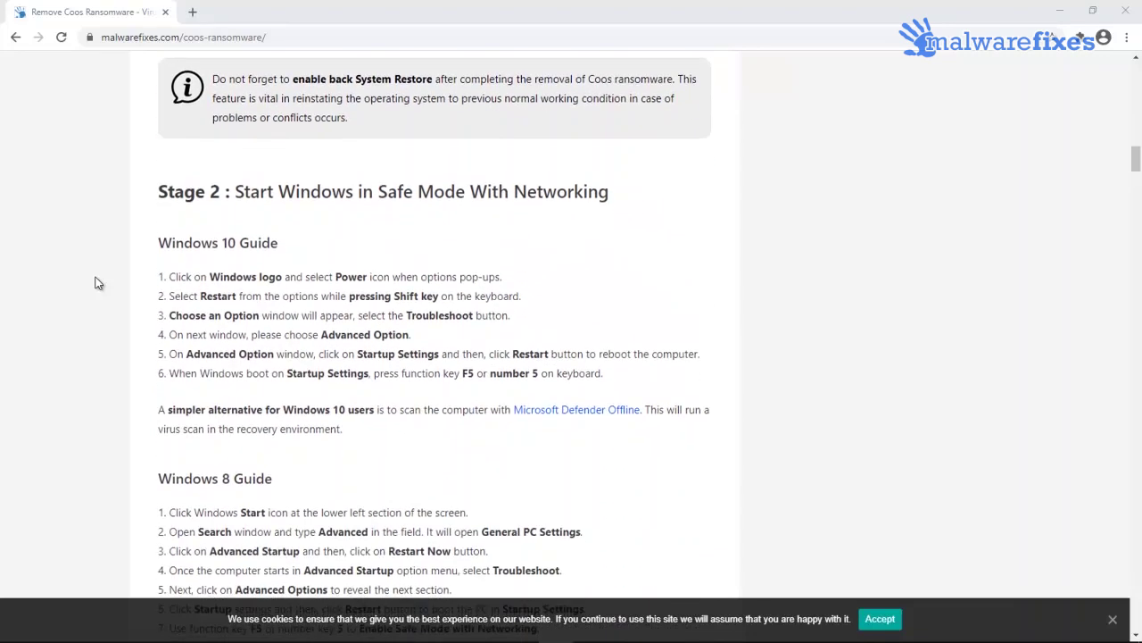
scroll(98, 283, down, 6)
scroll(99, 283, down, 1)
scroll(99, 283, down, 1)
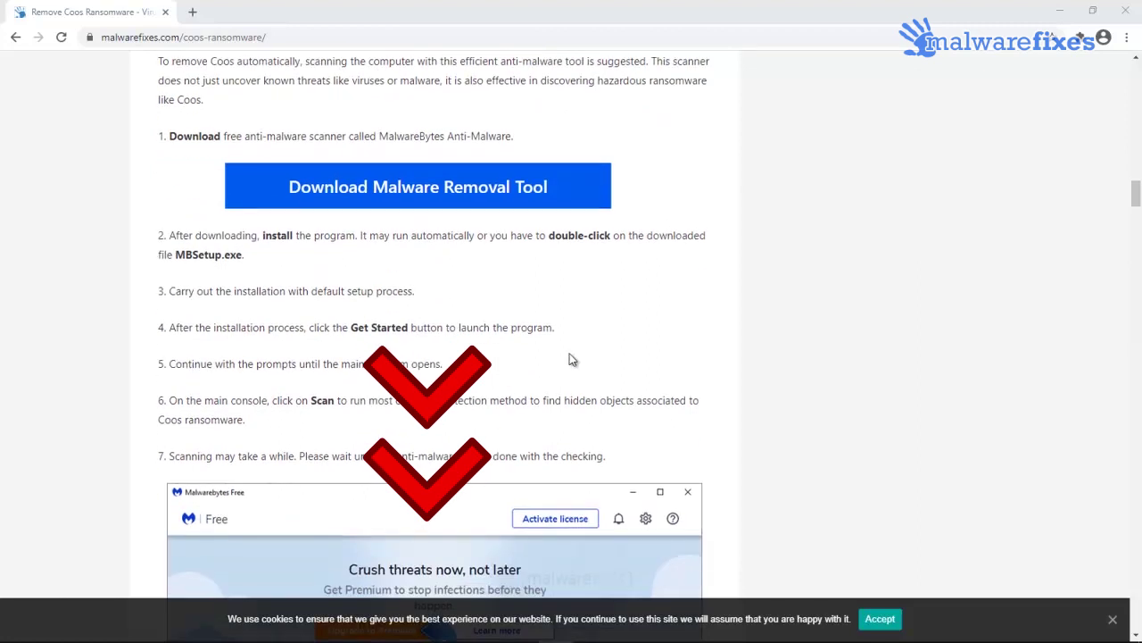
click(550, 206)
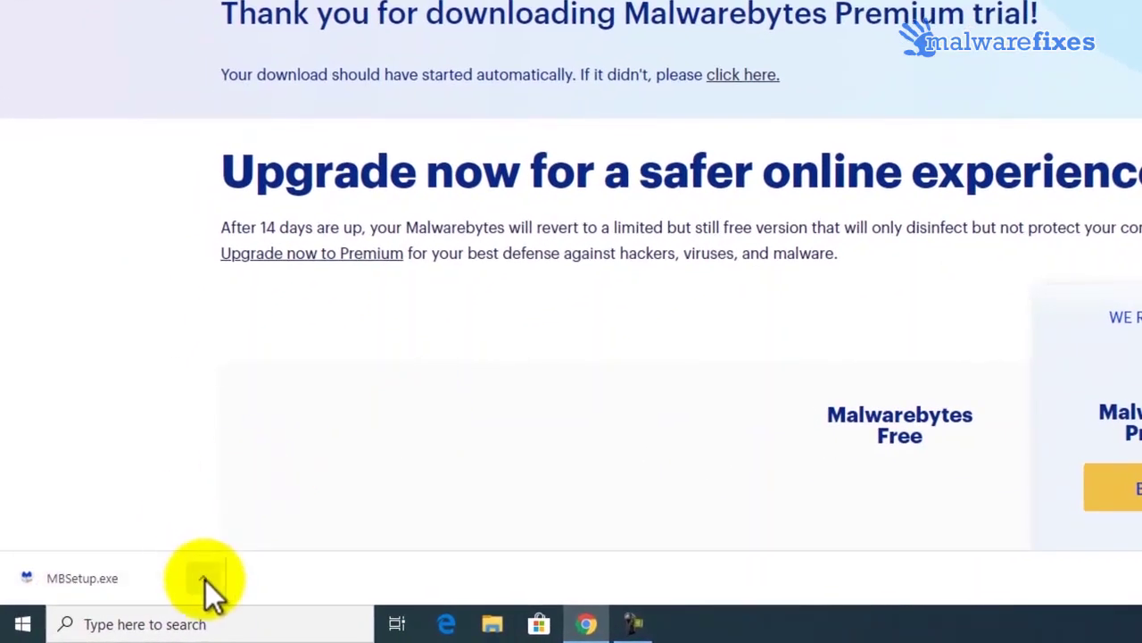
Launch MBSetup.exe from Chrome's download bar.
click(206, 580)
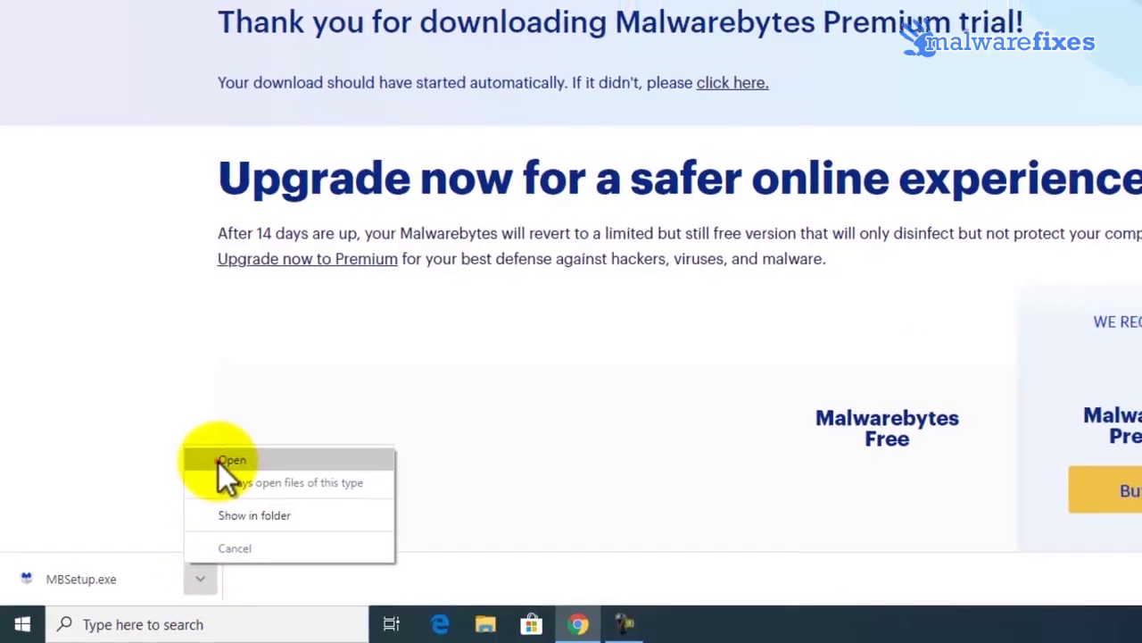
click(225, 460)
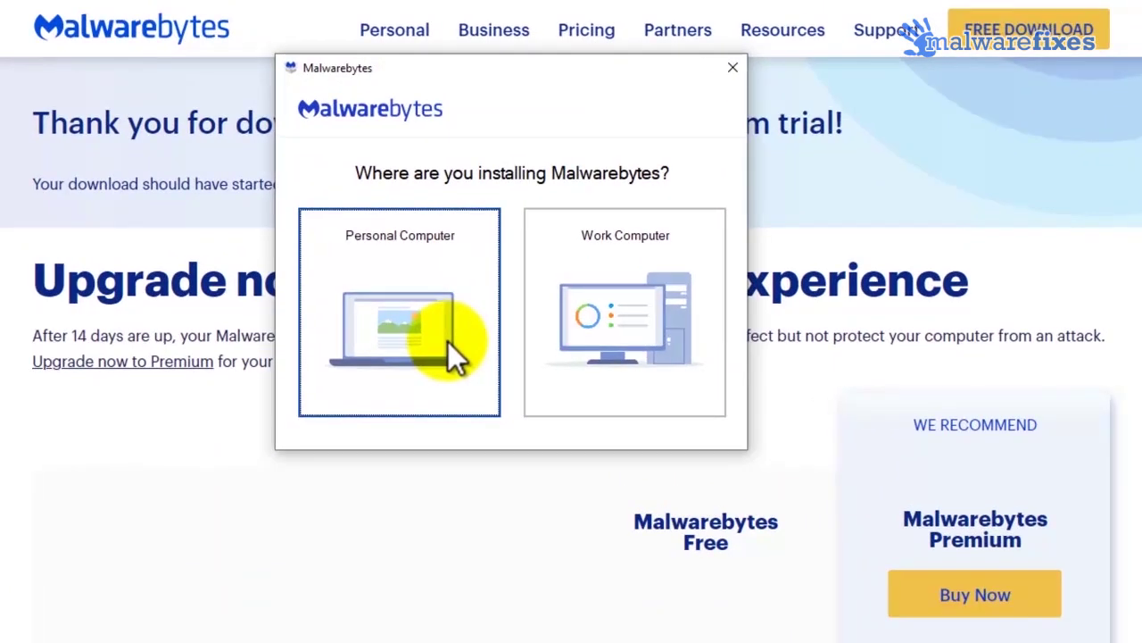
Install Malwarebytes for a personal computer, skipping the Browser Guard extension.
click(448, 342)
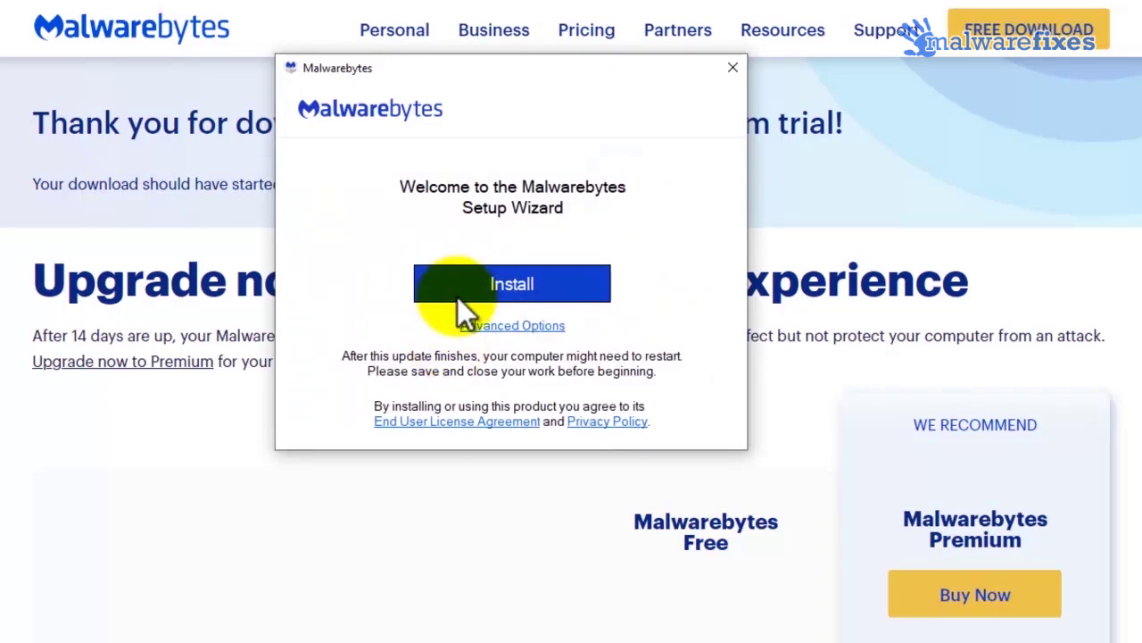
click(458, 297)
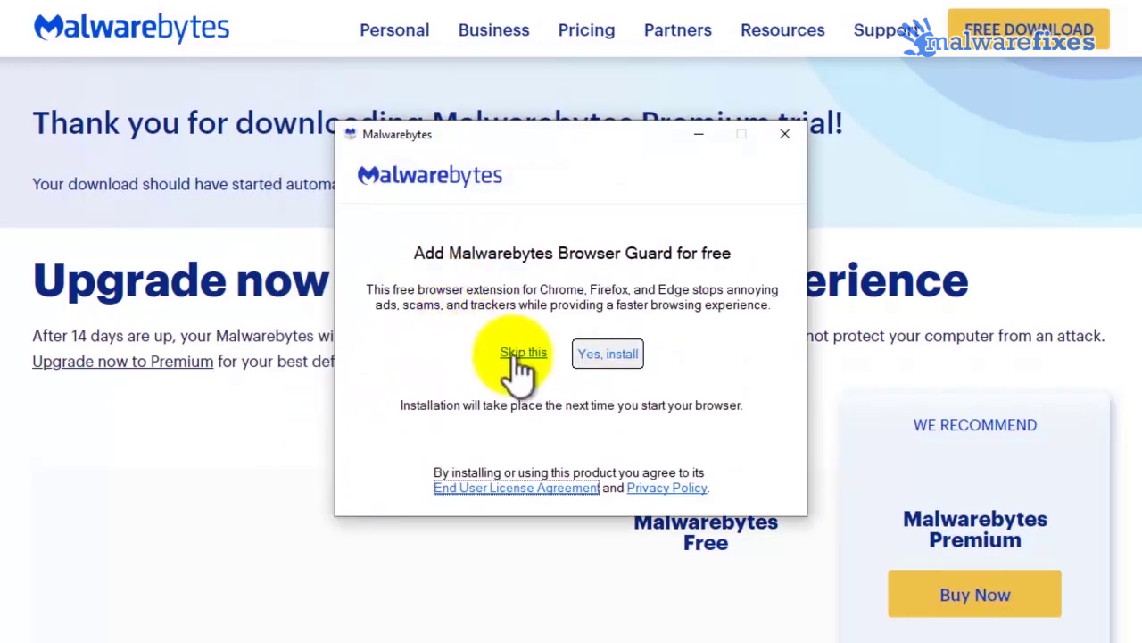
click(520, 357)
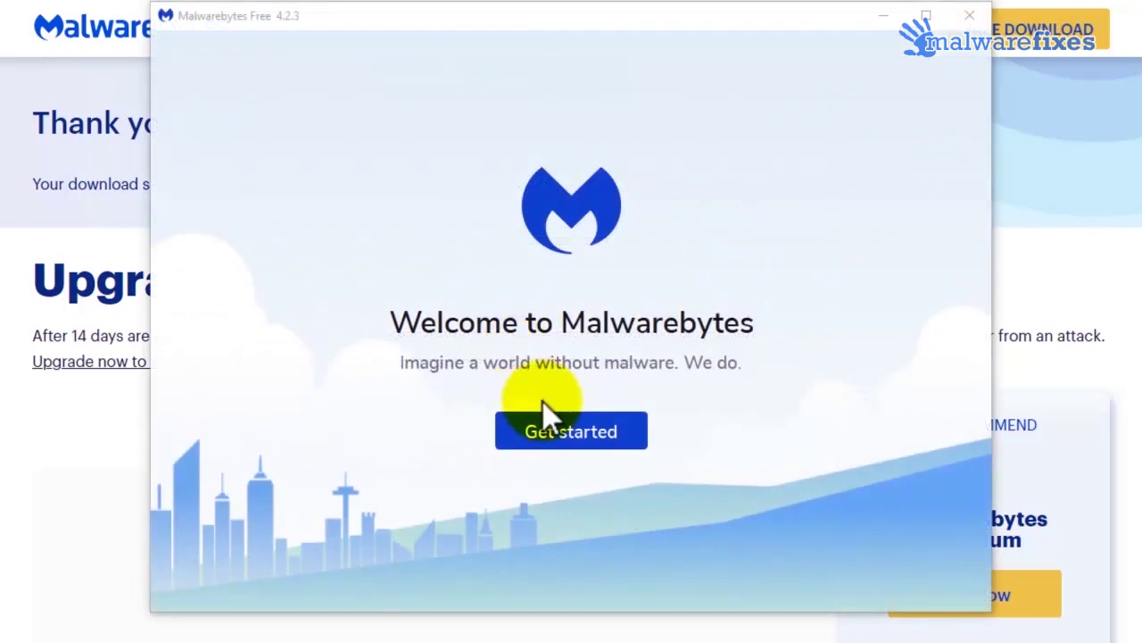
Start the 14-day Premium trial without an email, then close Malwarebytes without scanning.
click(564, 430)
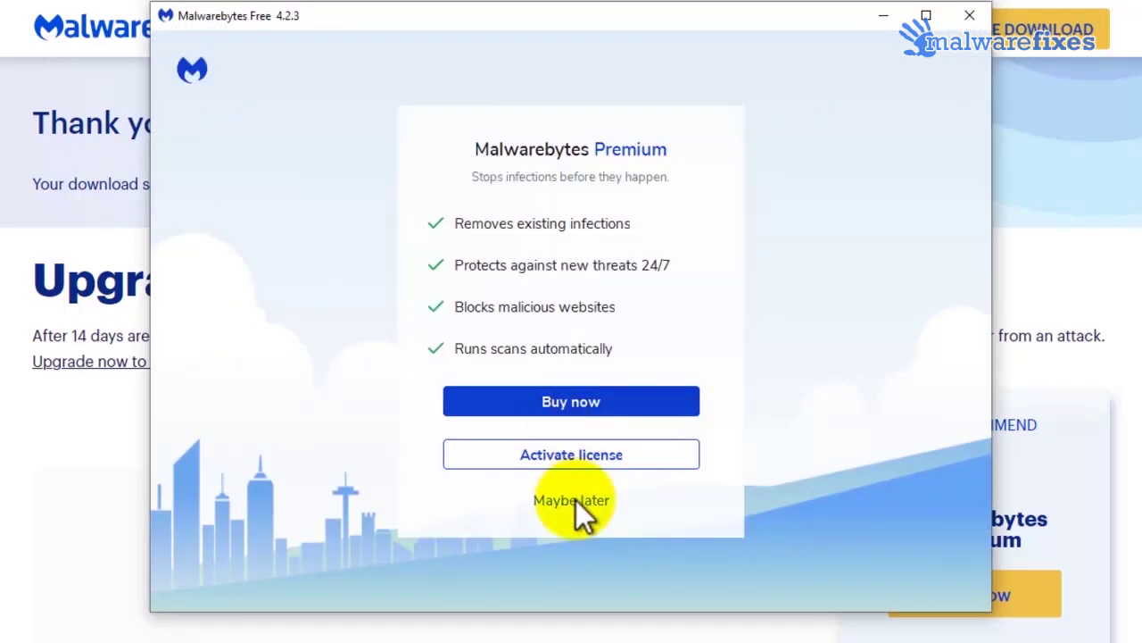
click(575, 500)
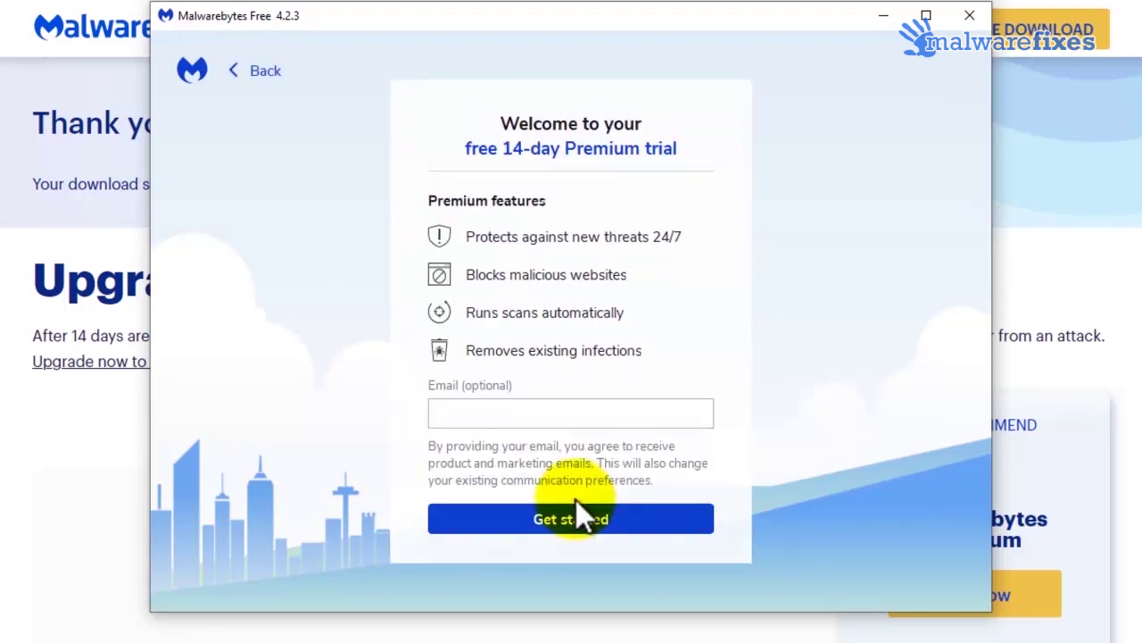
click(576, 518)
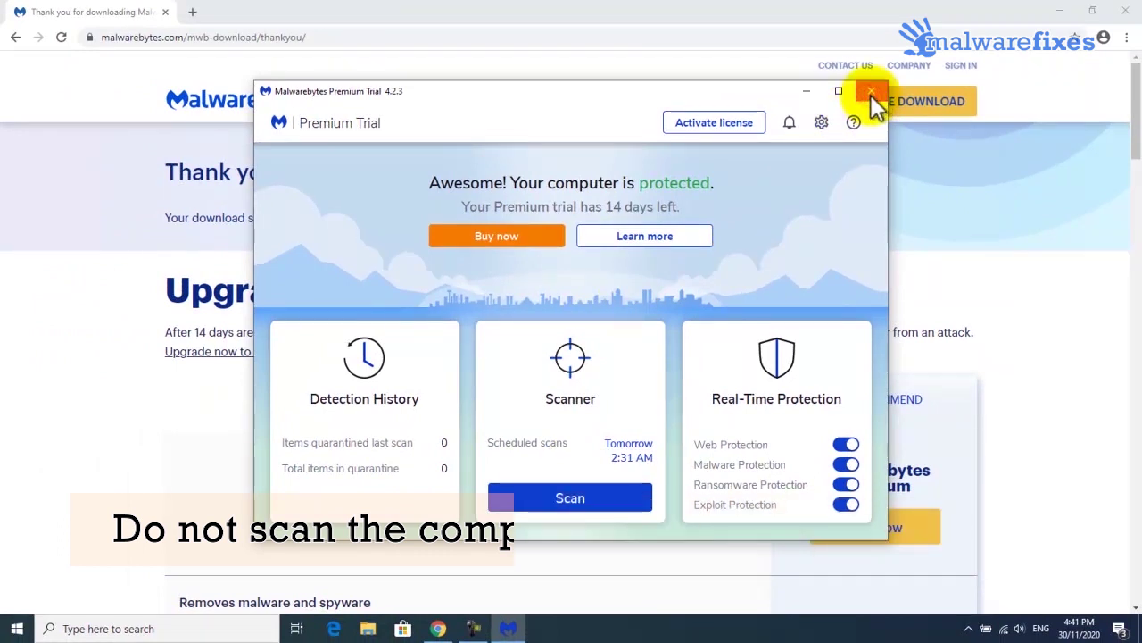
click(871, 95)
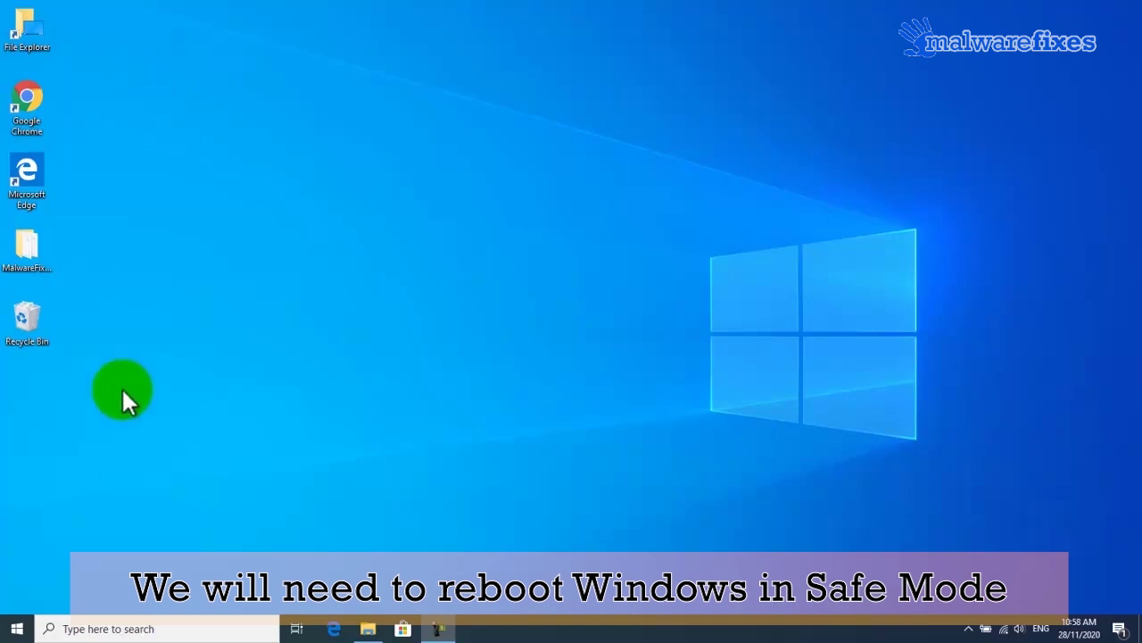
Enable Safe boot on msconfig's Boot tab, apply it, and restart into Safe Mode.
click(120, 629)
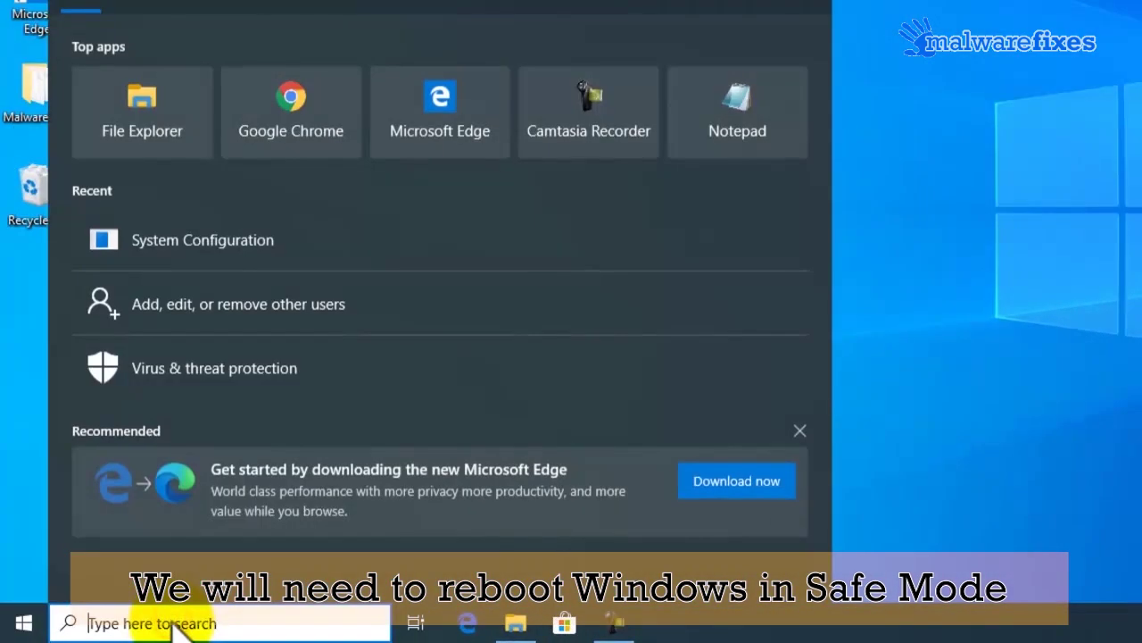
text(mscof)
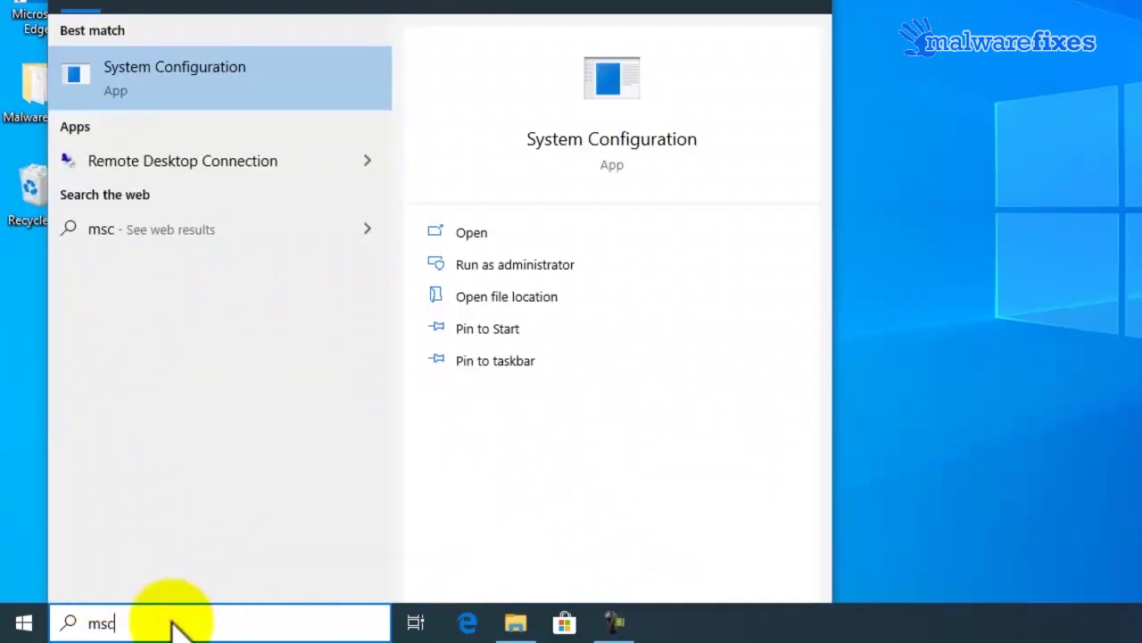
text(ig)
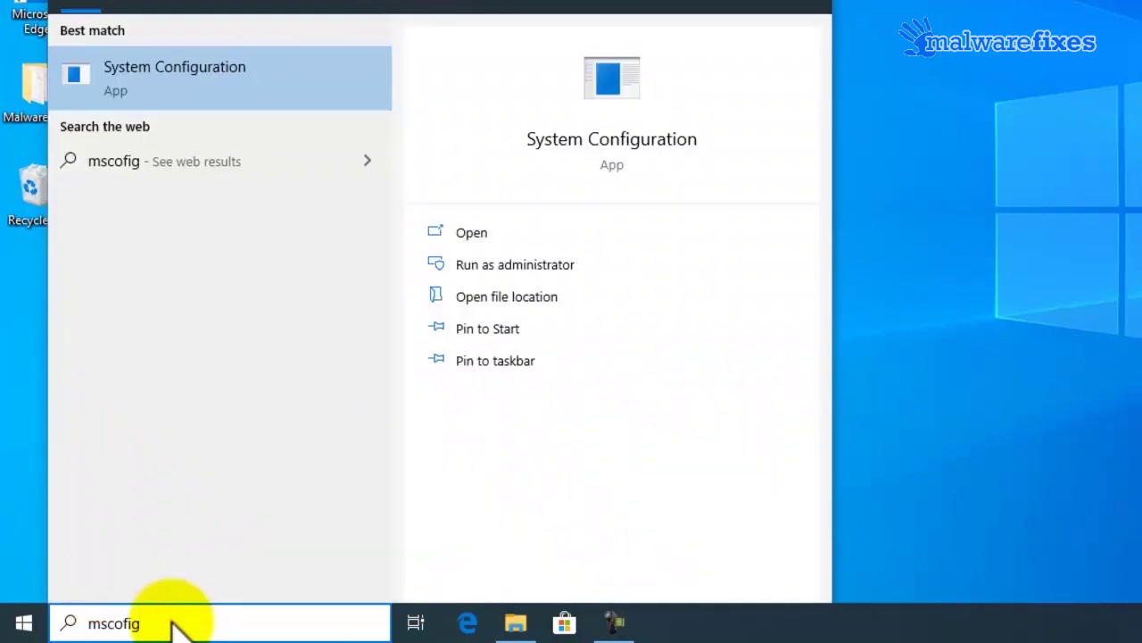
click(201, 93)
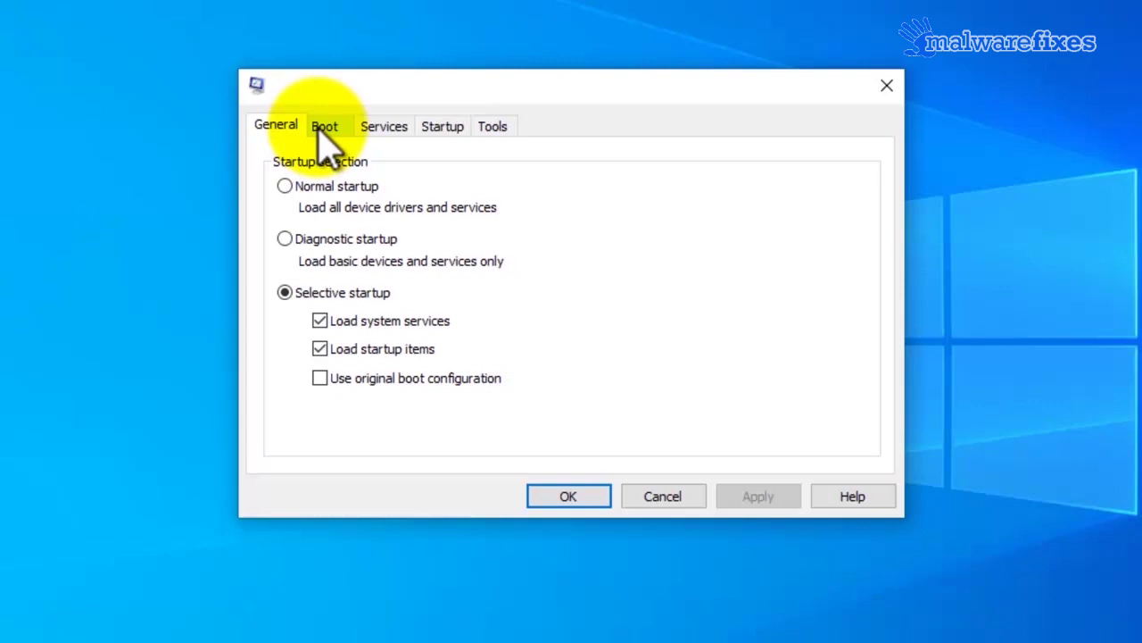
click(322, 132)
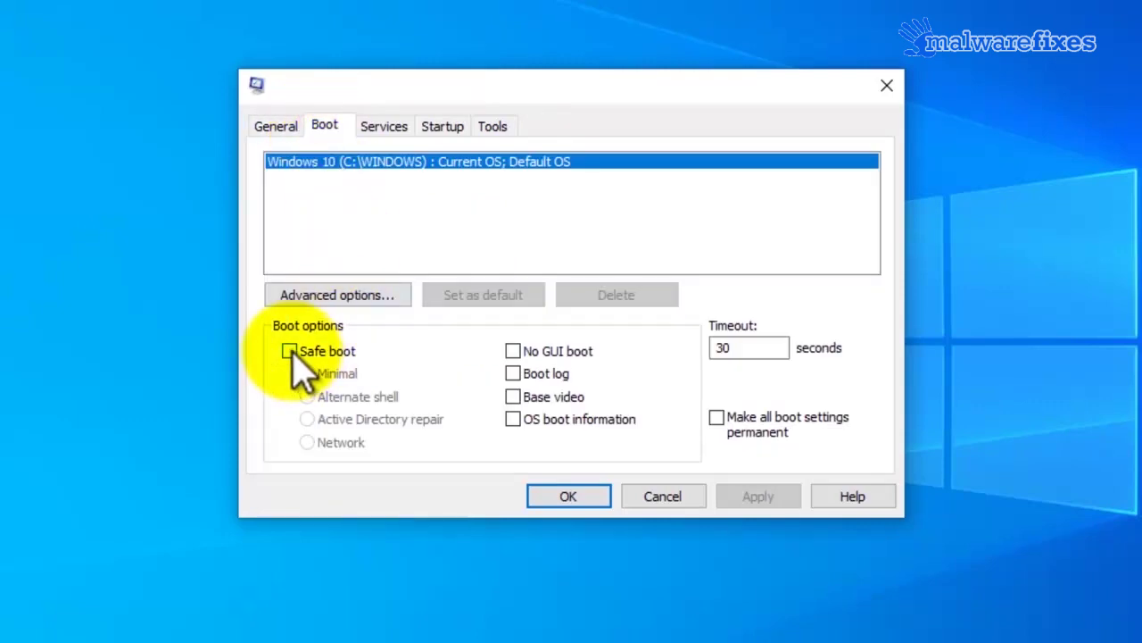
click(291, 352)
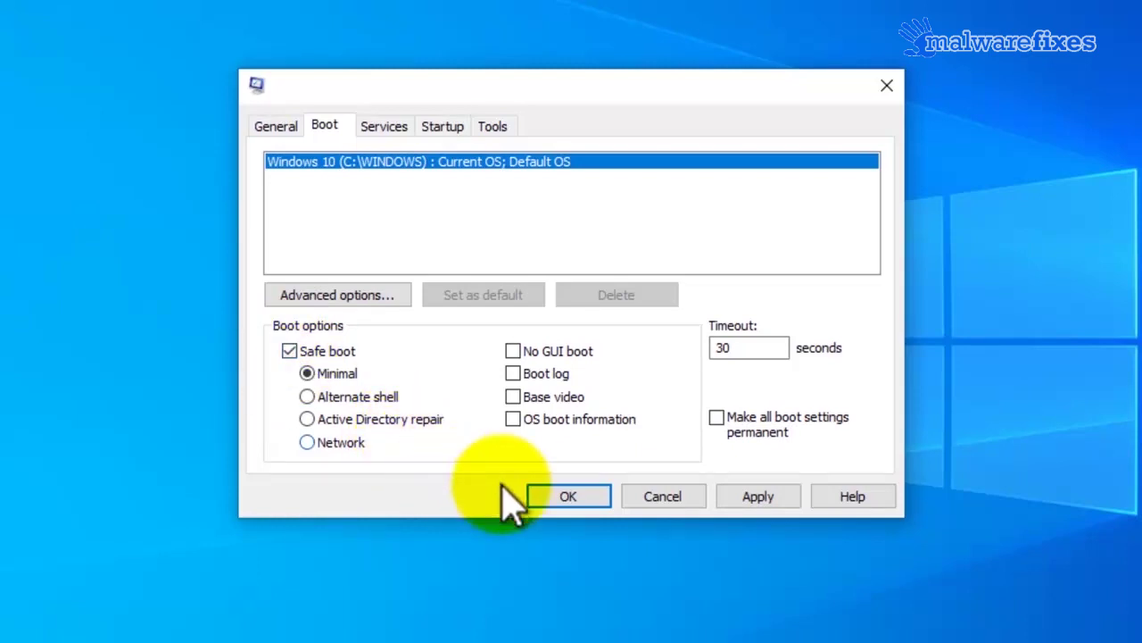
click(759, 497)
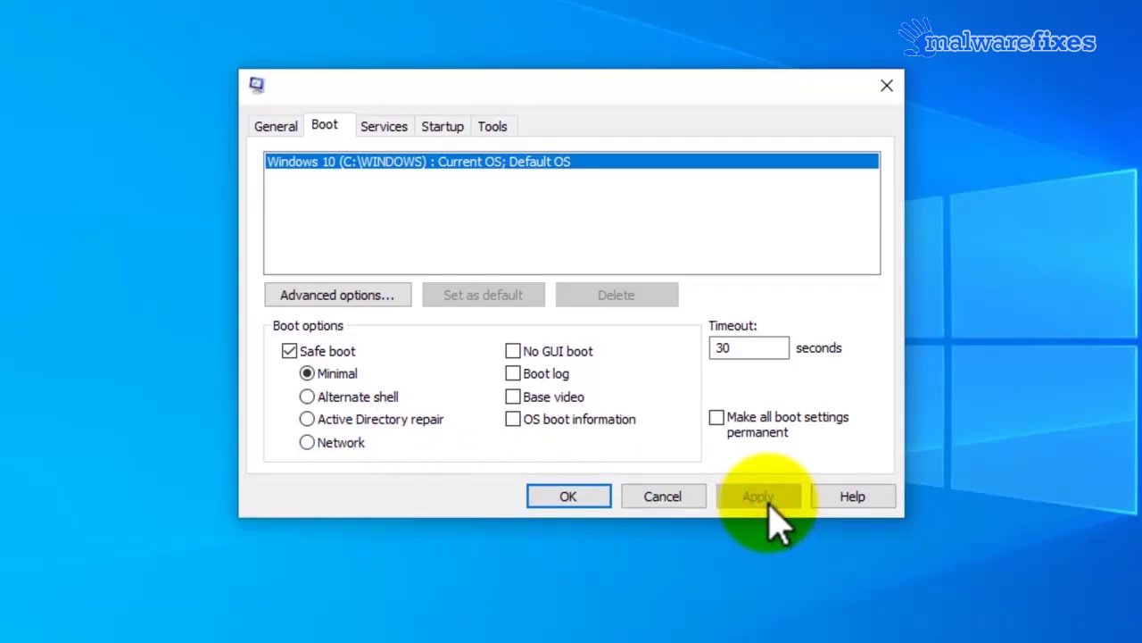
click(569, 501)
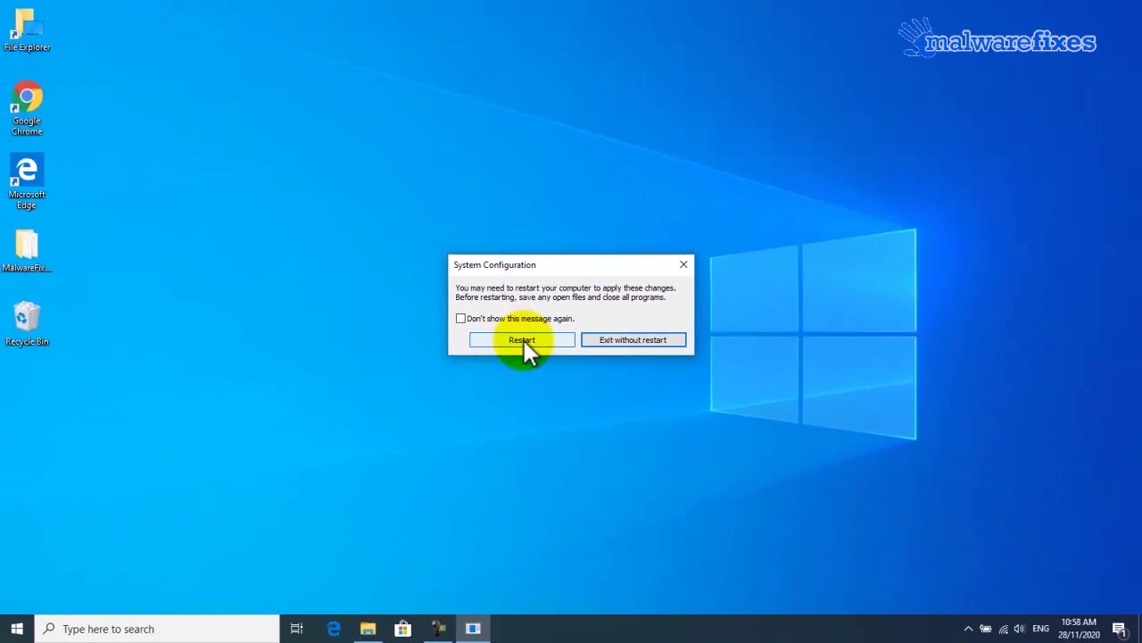
click(522, 340)
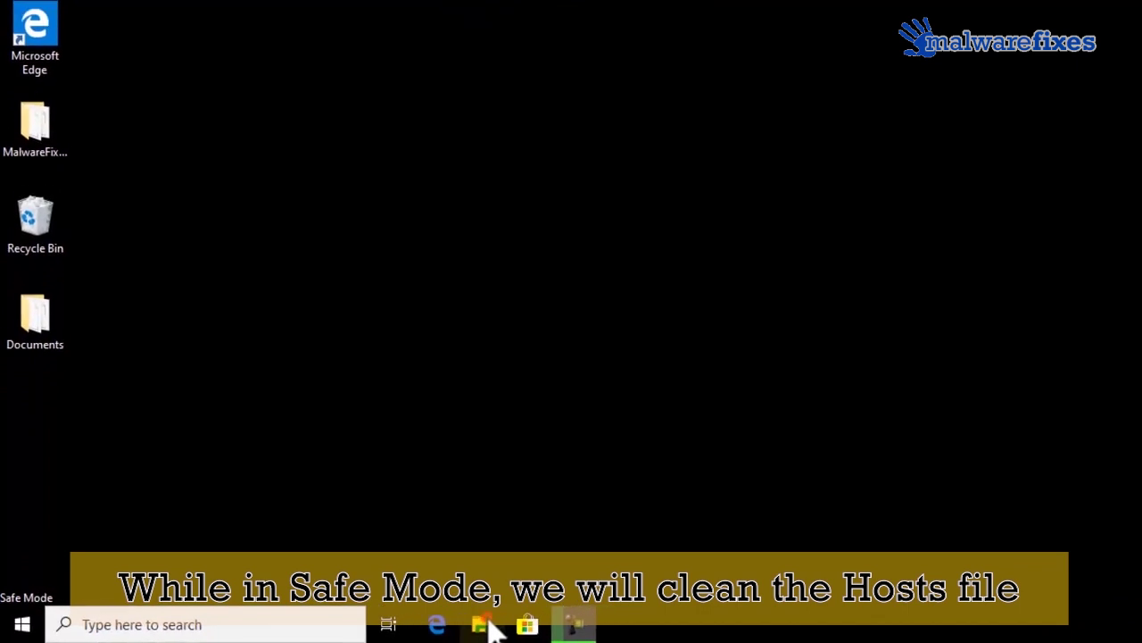
Open File Explorer and browse into C:\Windows\System32.
click(502, 629)
drag(623, 207, 435, 108)
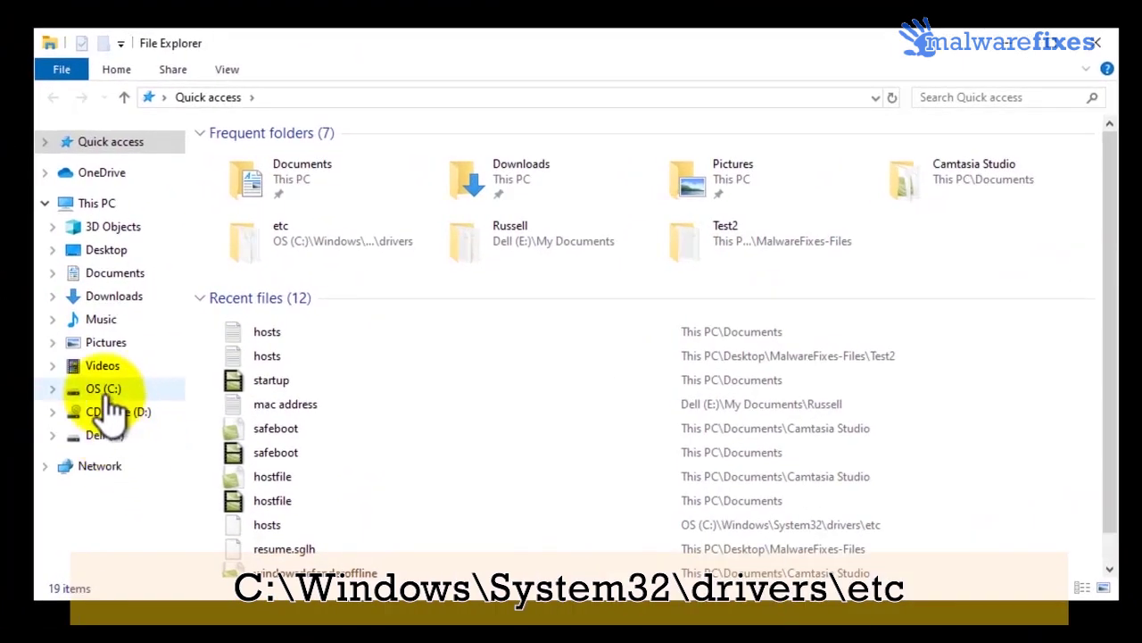
click(106, 395)
scroll(303, 446, down, 2)
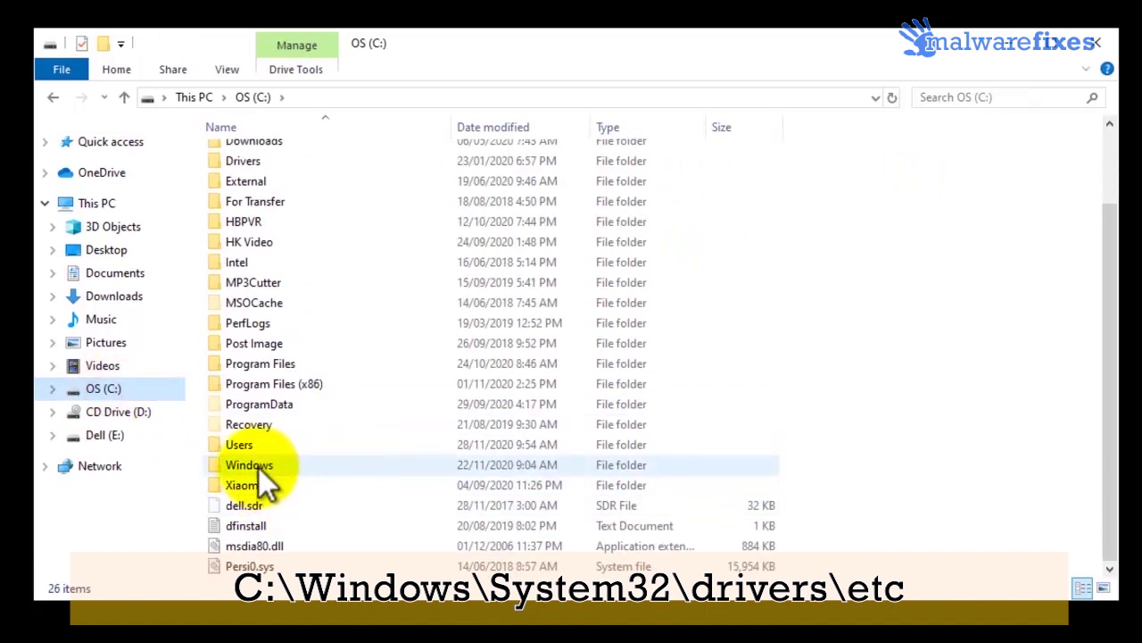
double_click(260, 470)
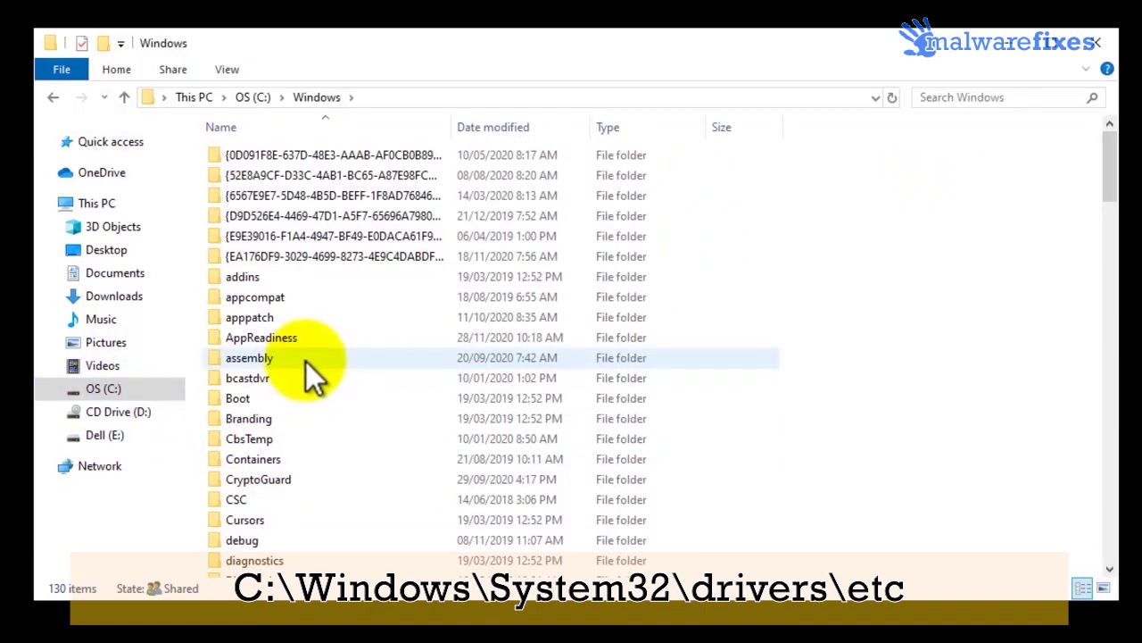
scroll(306, 362, down, 19)
click(276, 487)
double_click(277, 487)
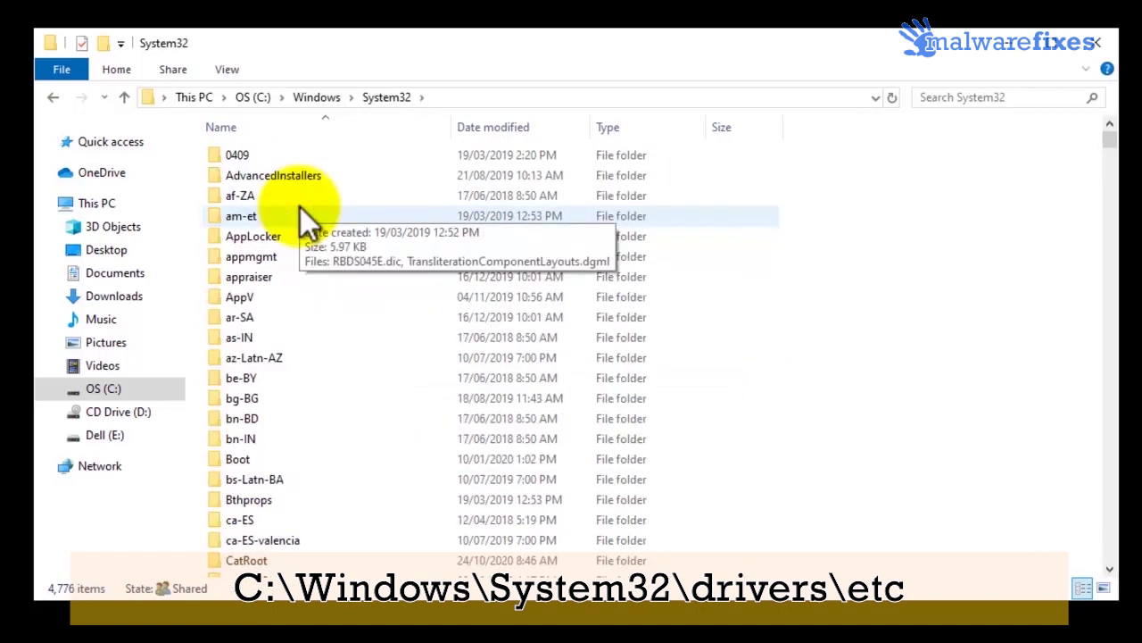
Go into drivers\etc and open the hosts file.
scroll(301, 236, down, 6)
scroll(302, 240, down, 1)
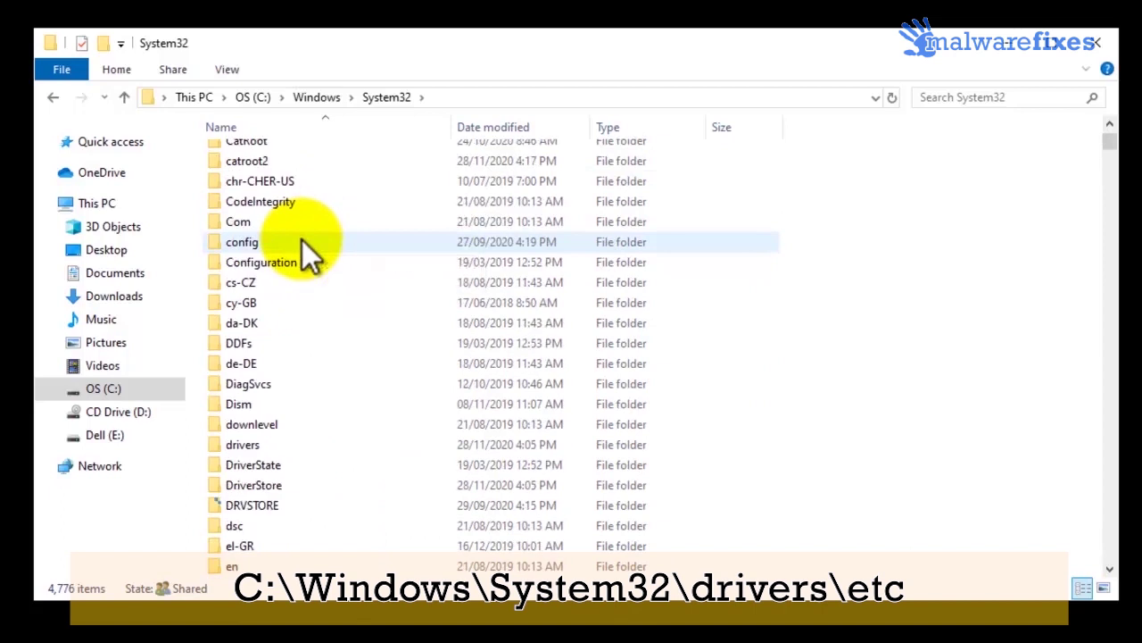
double_click(252, 448)
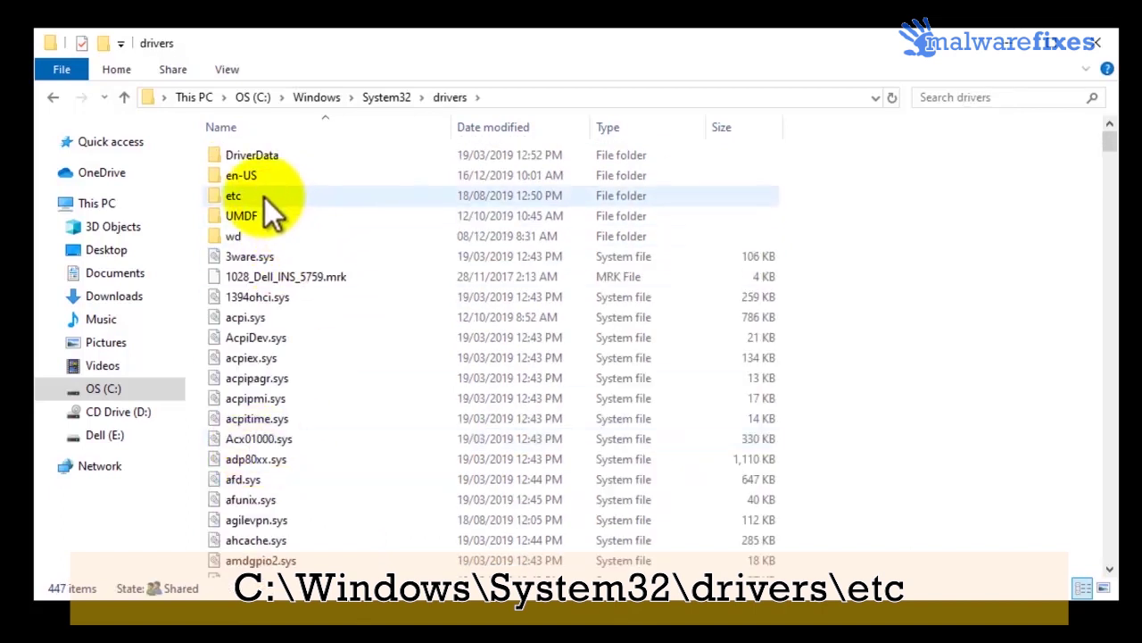
double_click(265, 197)
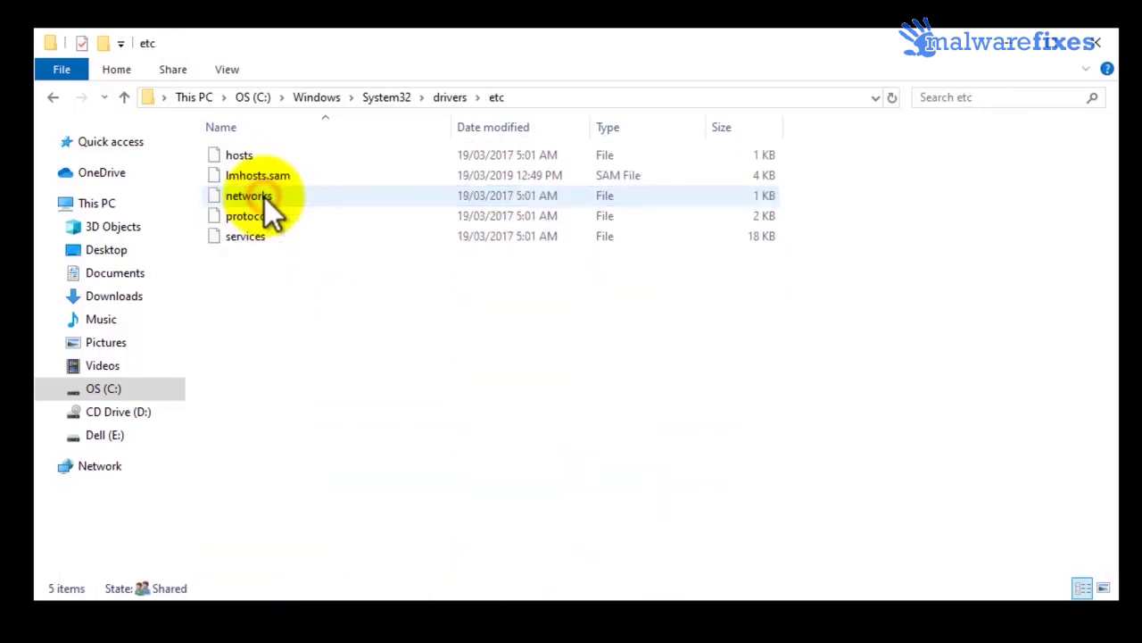
click(252, 154)
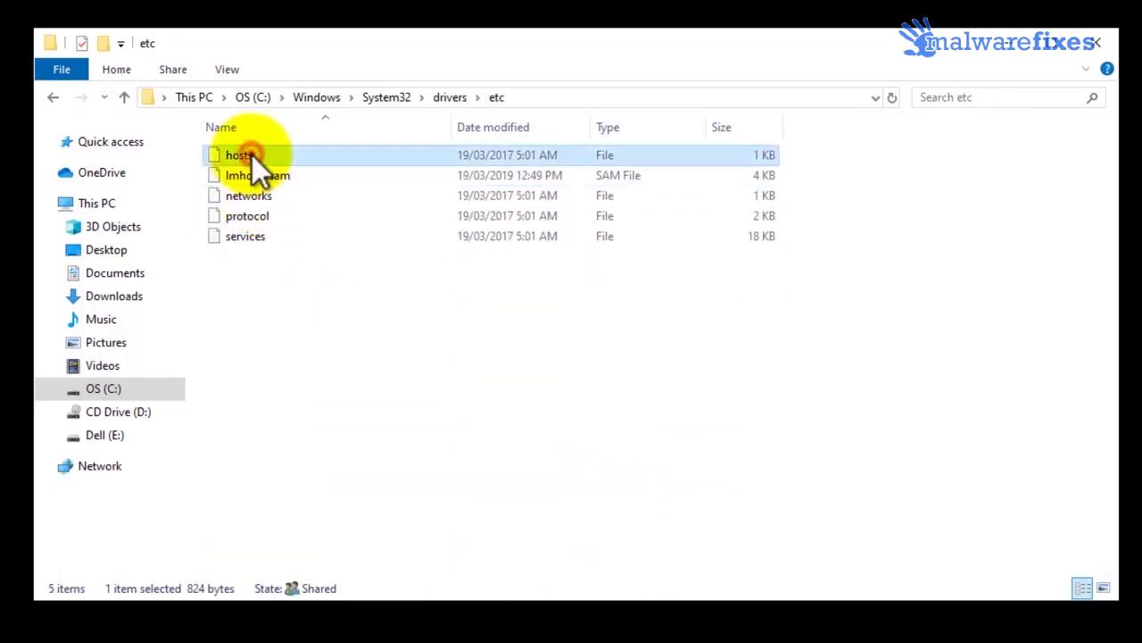
double_click(251, 154)
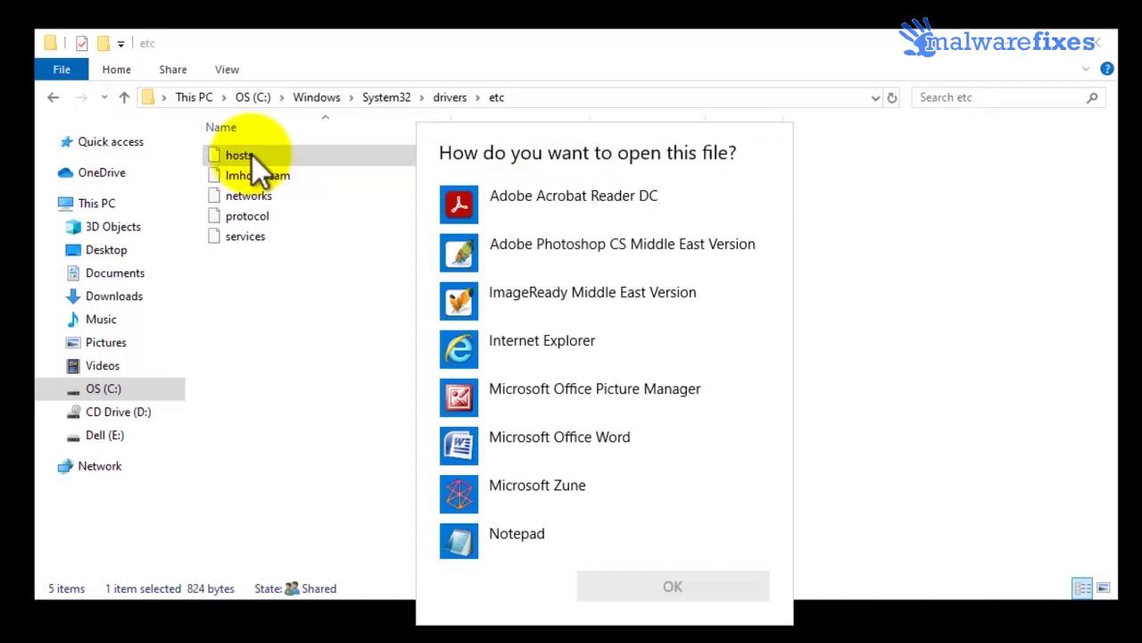
Open hosts in Notepad and delete the six injected entries starting at castly.mod.com.
double_click(499, 540)
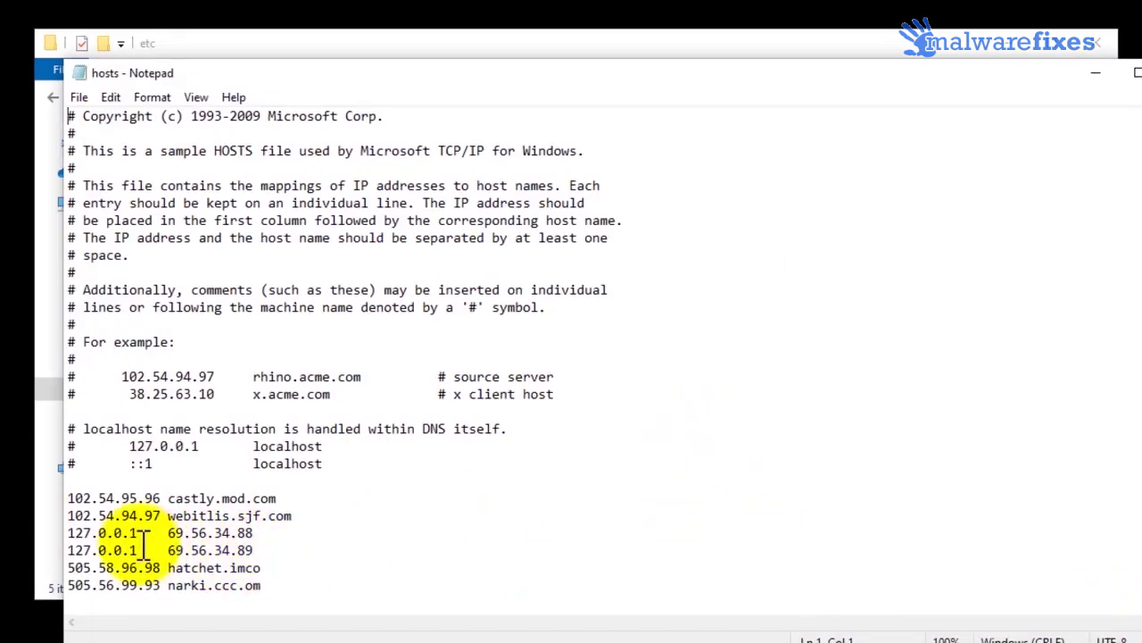
click(69, 497)
drag(69, 497, 303, 588)
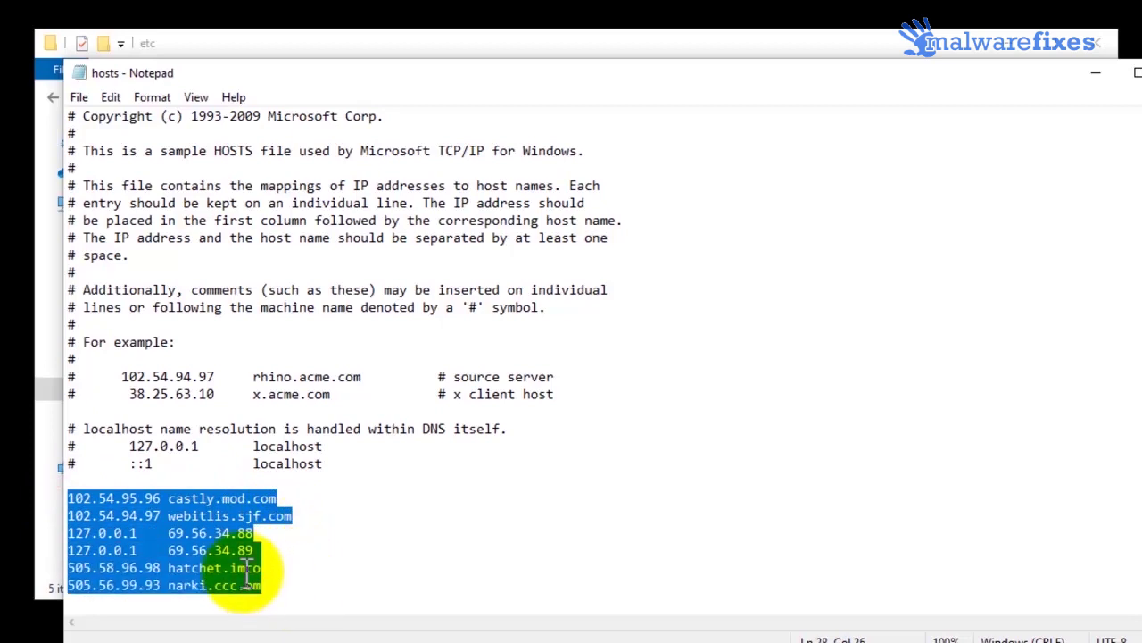
right_click(221, 546)
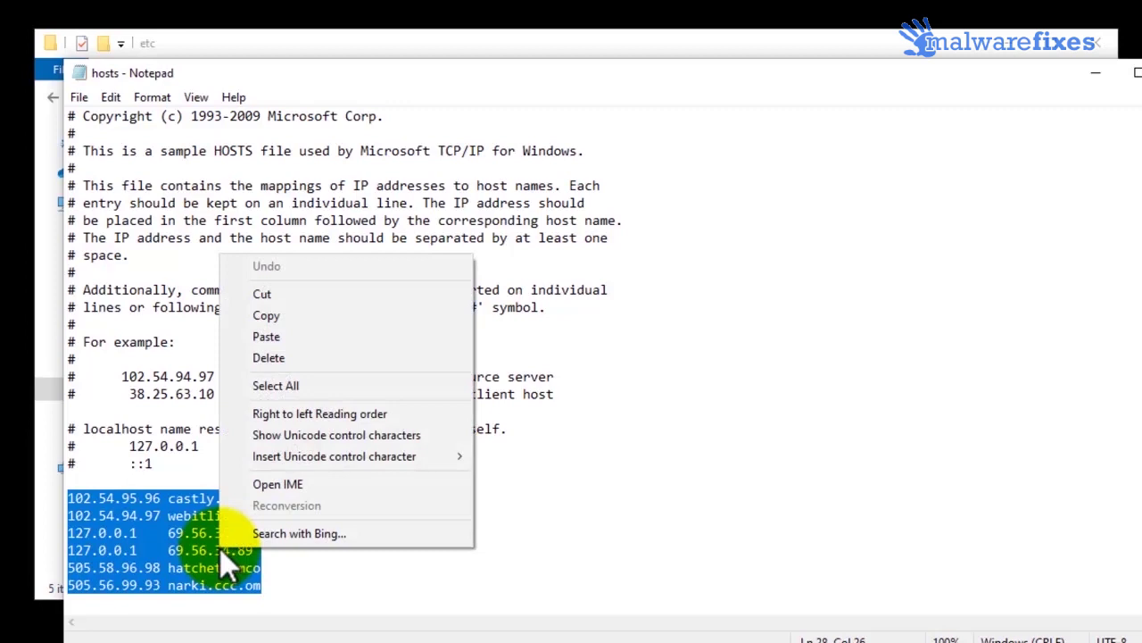
click(253, 359)
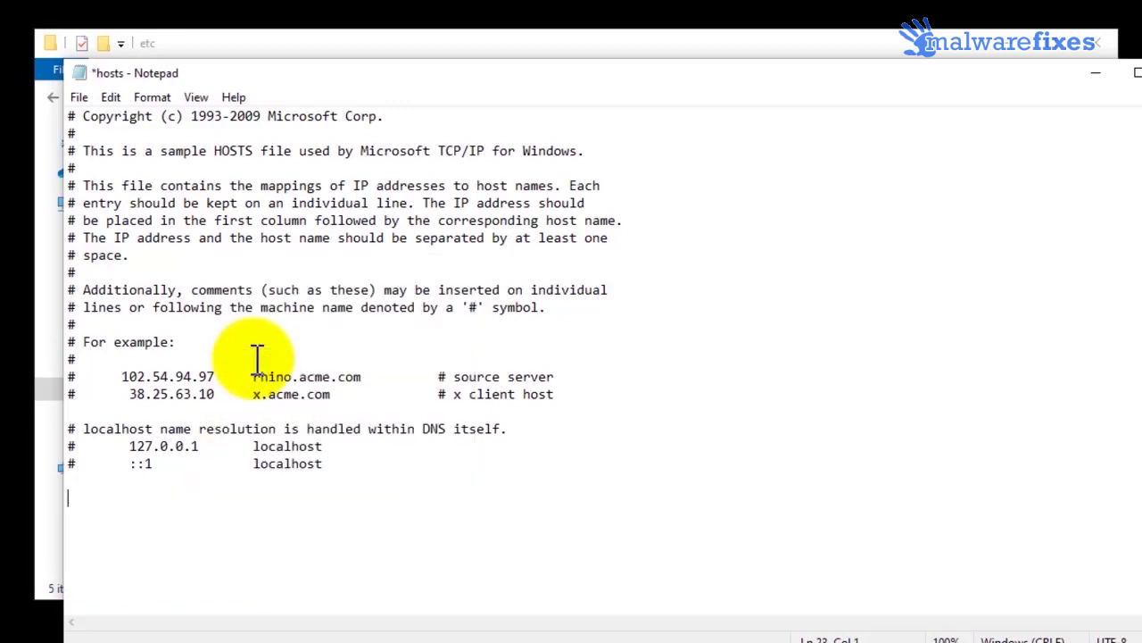
Save the cleaned hosts file, then close Notepad and the etc folder.
click(83, 101)
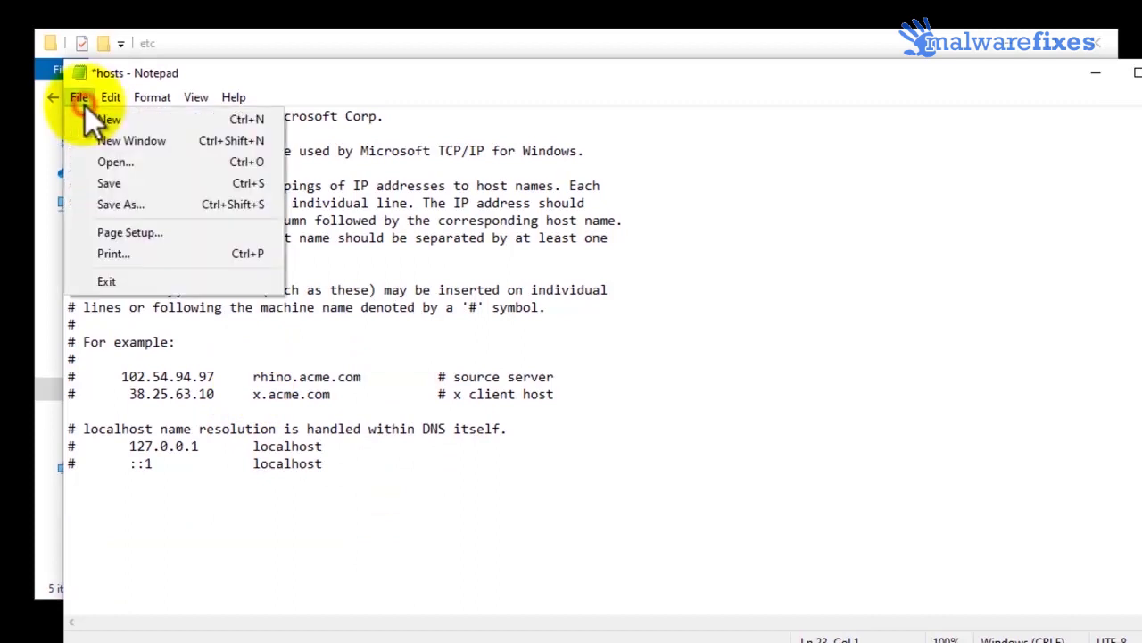
click(120, 185)
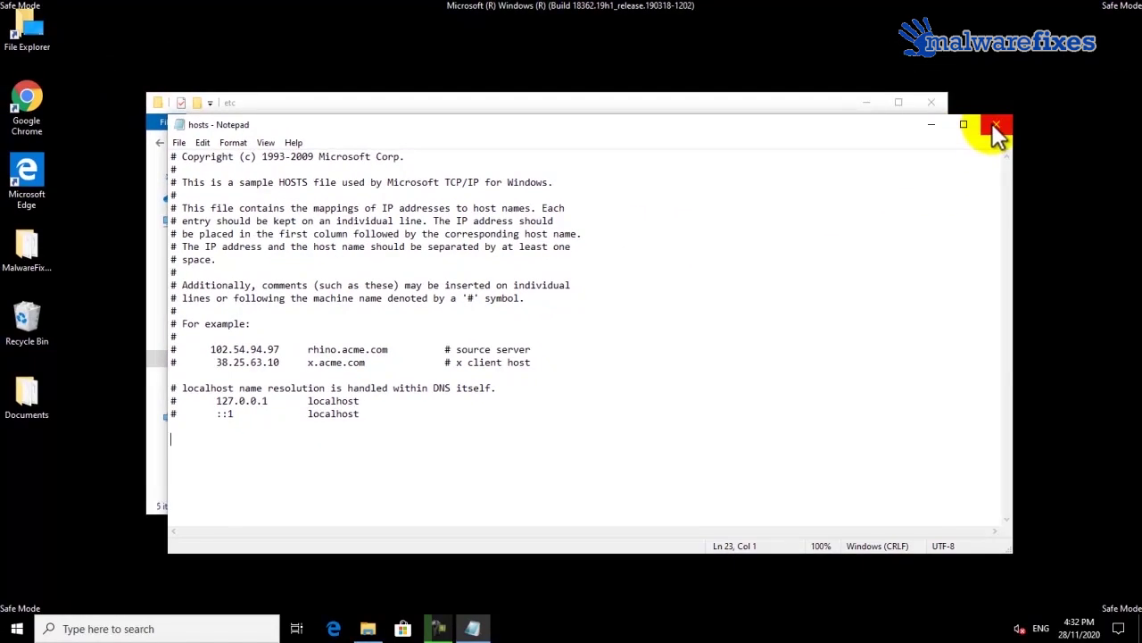
click(994, 127)
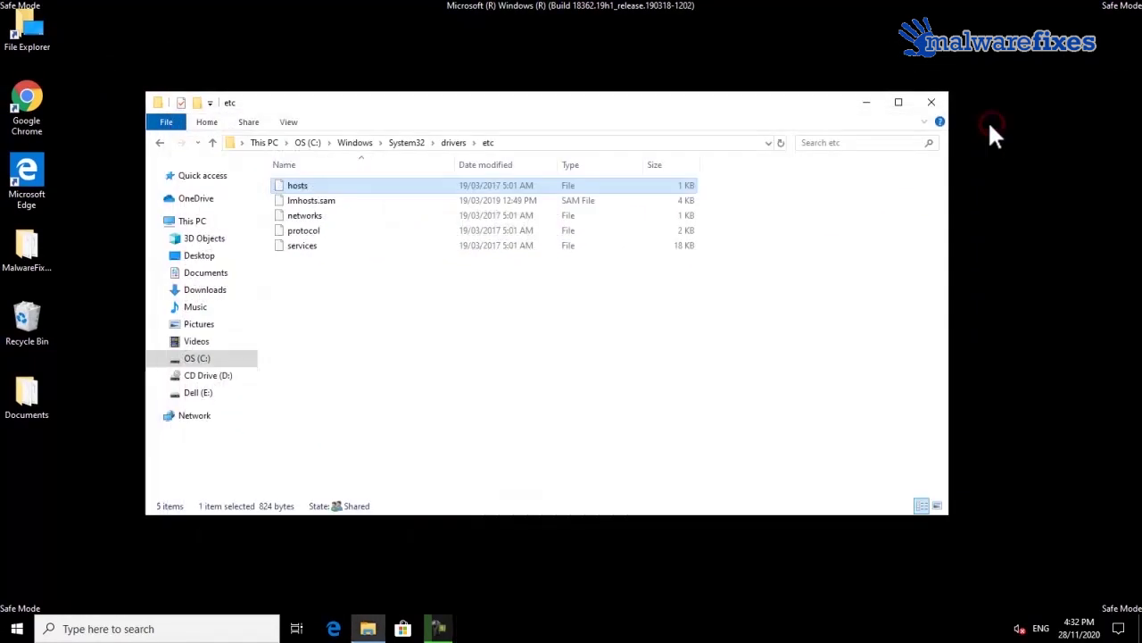
click(936, 102)
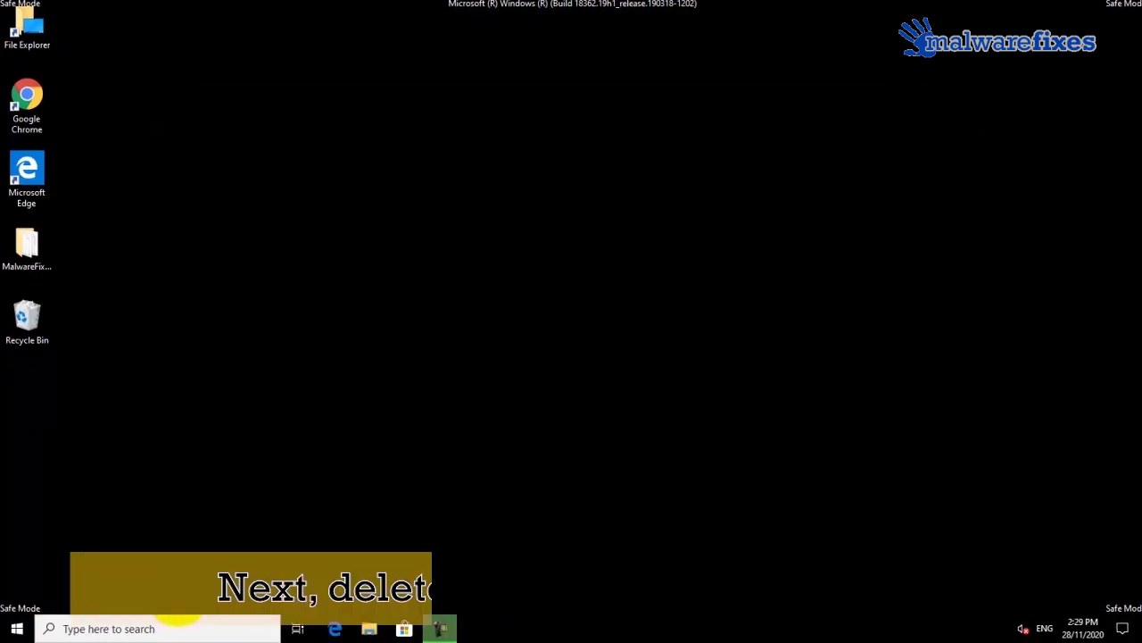
Run shell:startup from the Run app to open the user's Startup folder.
click(151, 627)
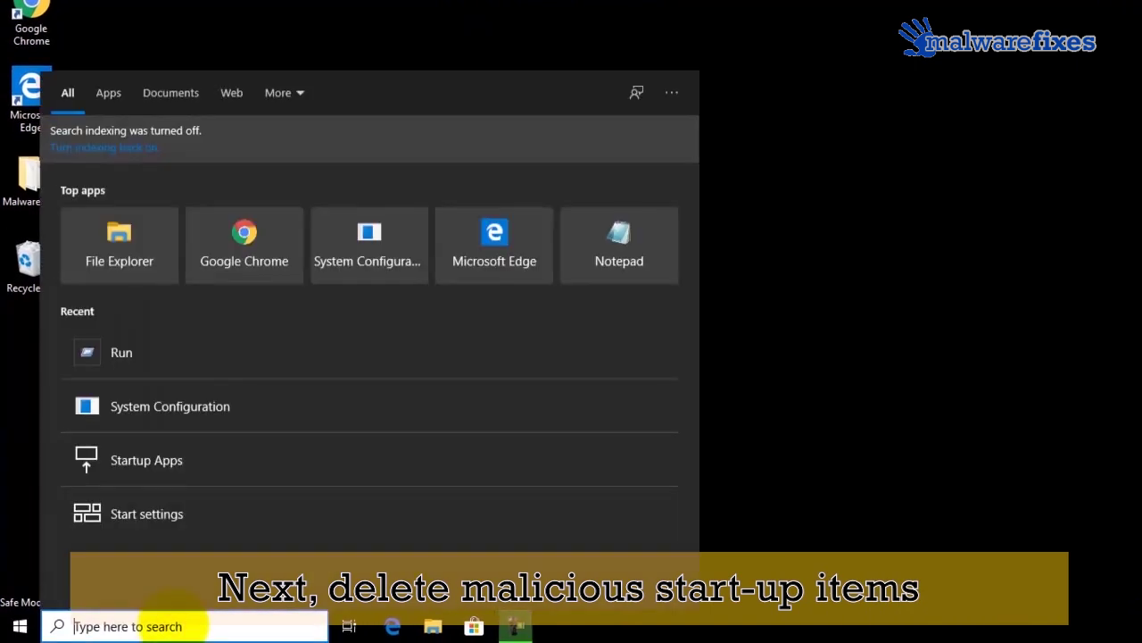
text(run)
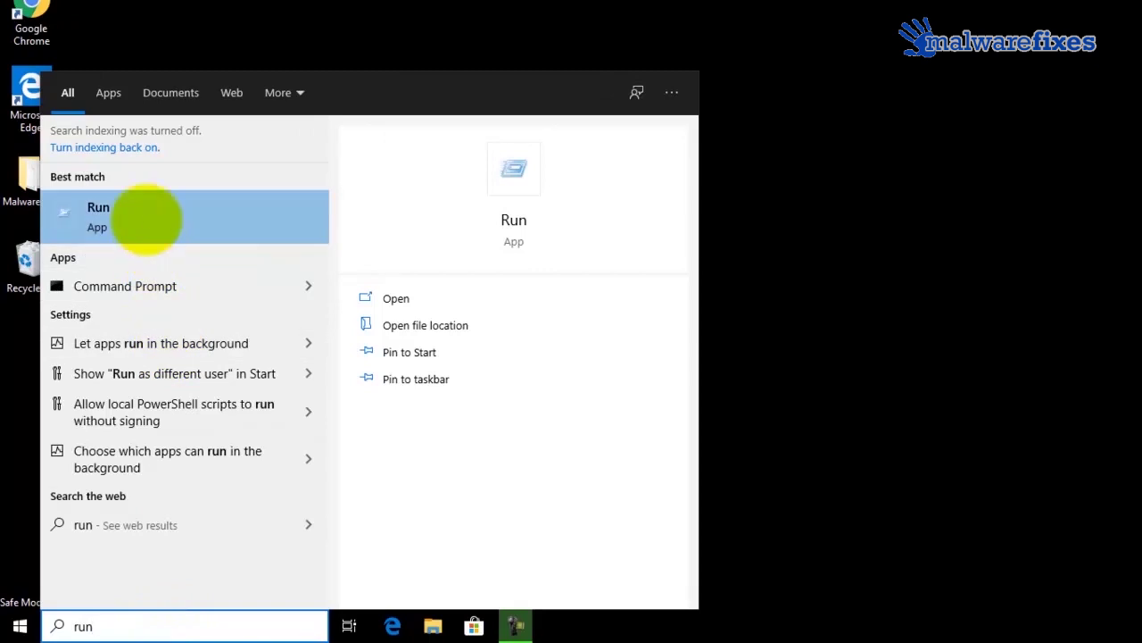
click(146, 219)
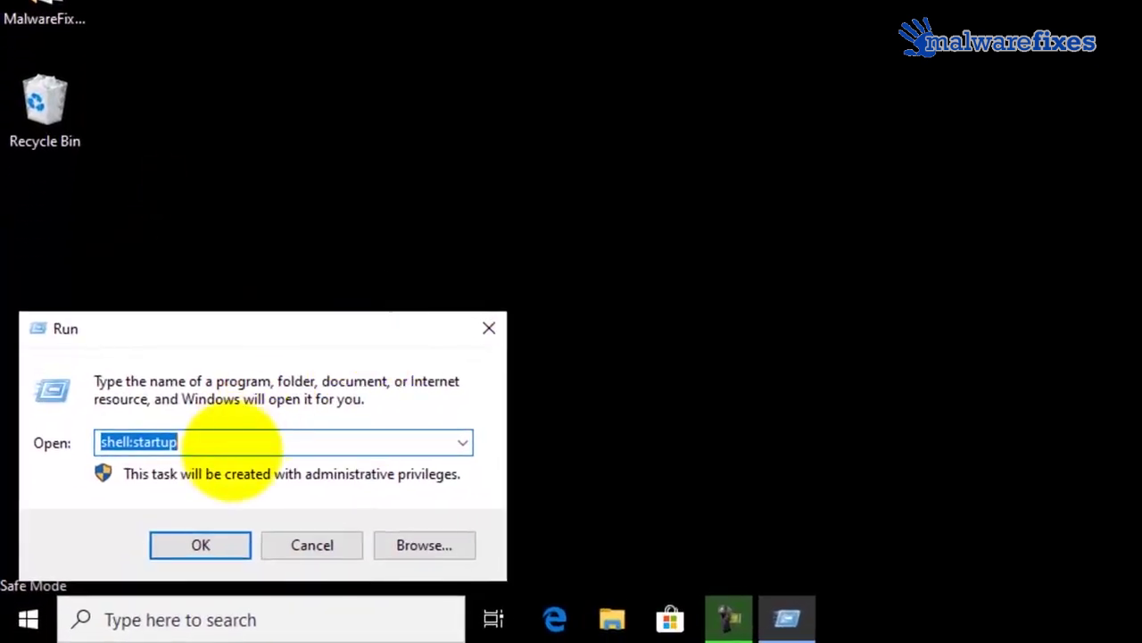
click(235, 441)
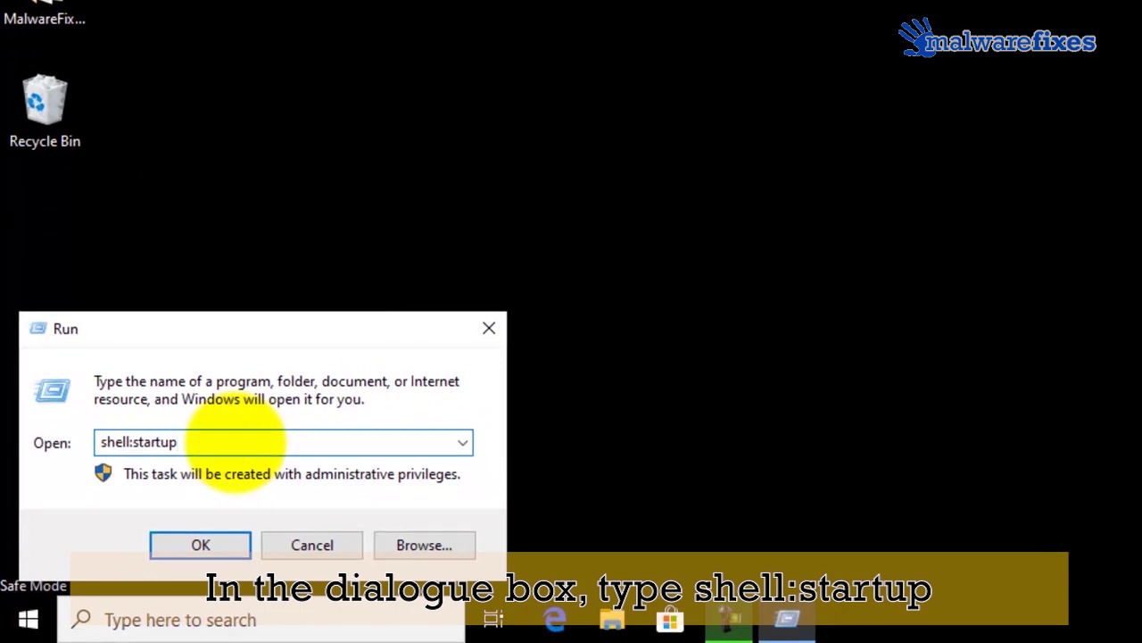
click(213, 541)
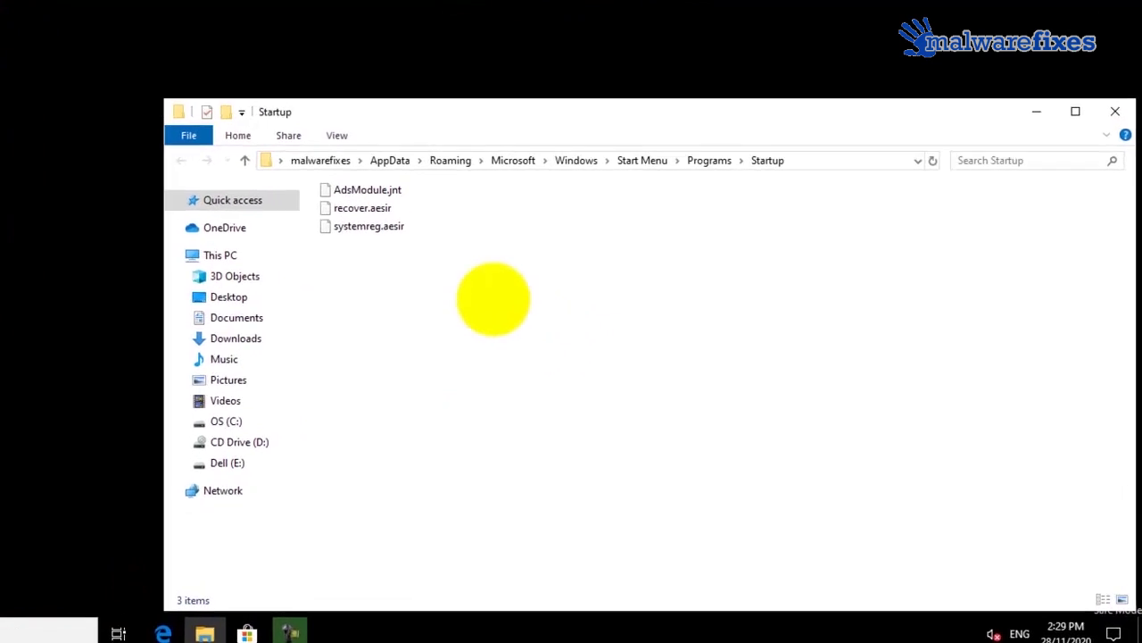
click(396, 189)
Delete AdsModule.jnt, recover.aesir and systemreg.aesir from Startup, then close the window.
click(392, 207)
key(ctrl+a)
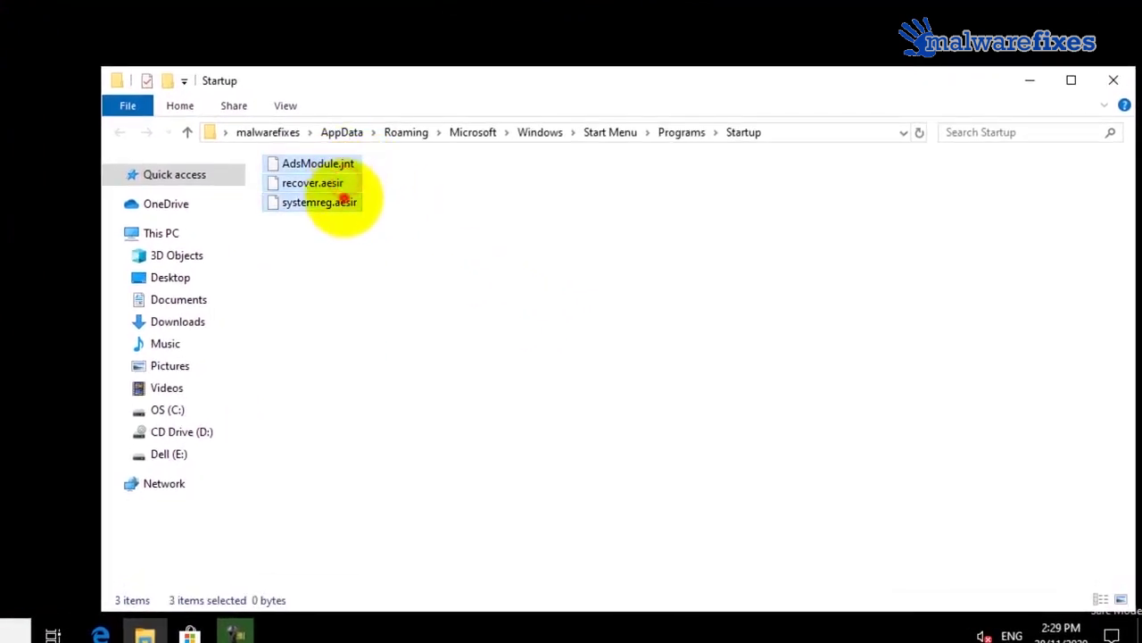
right_click(338, 185)
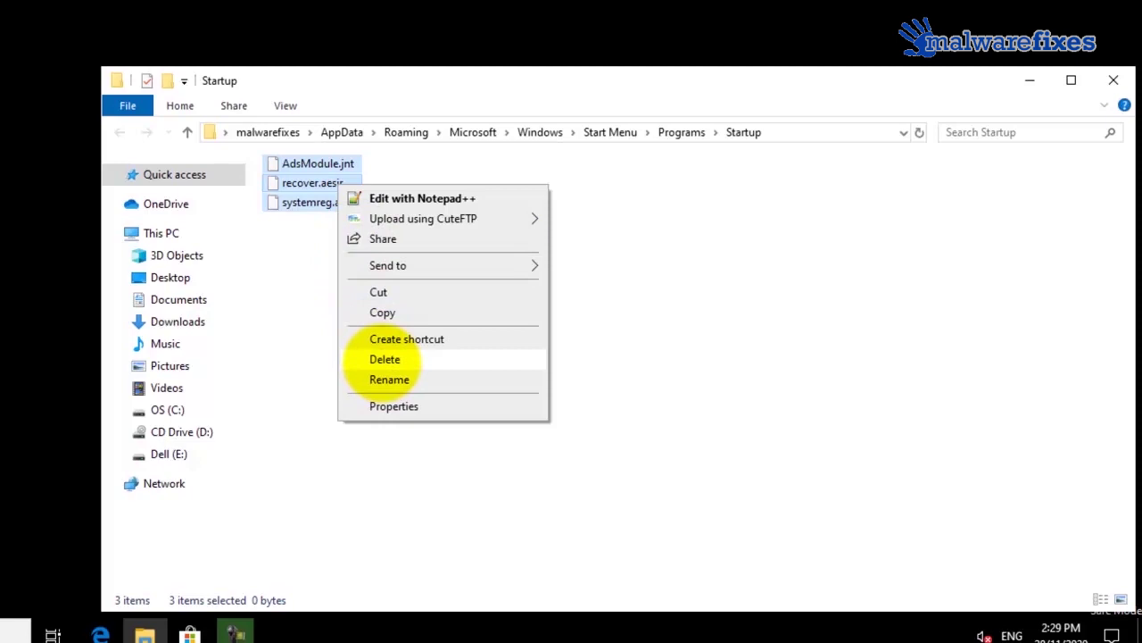
click(386, 360)
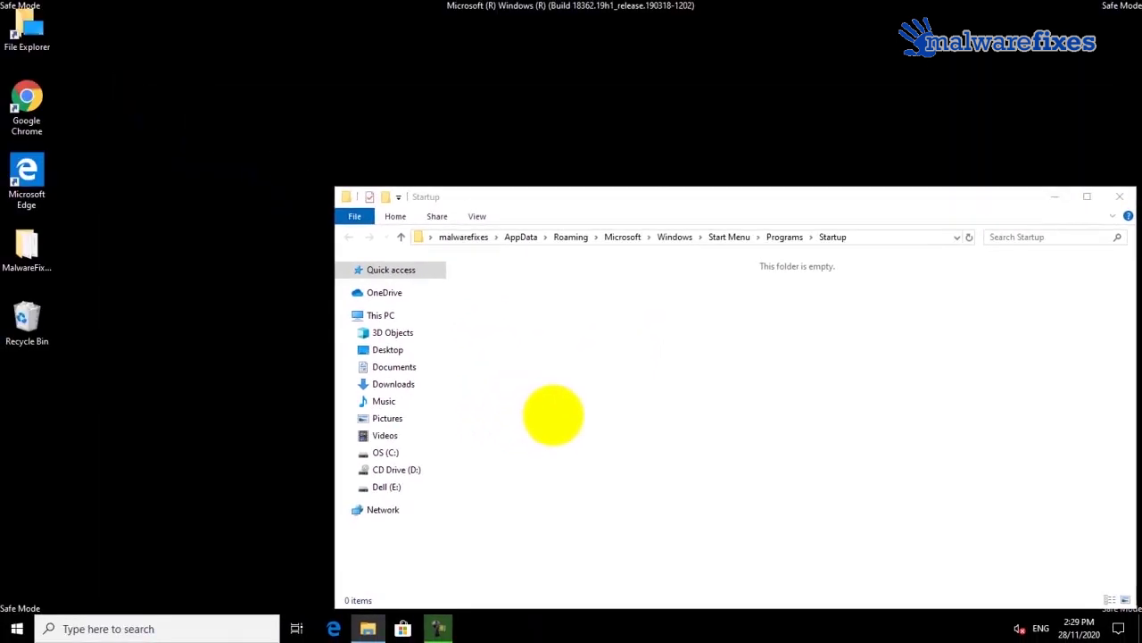
click(1120, 196)
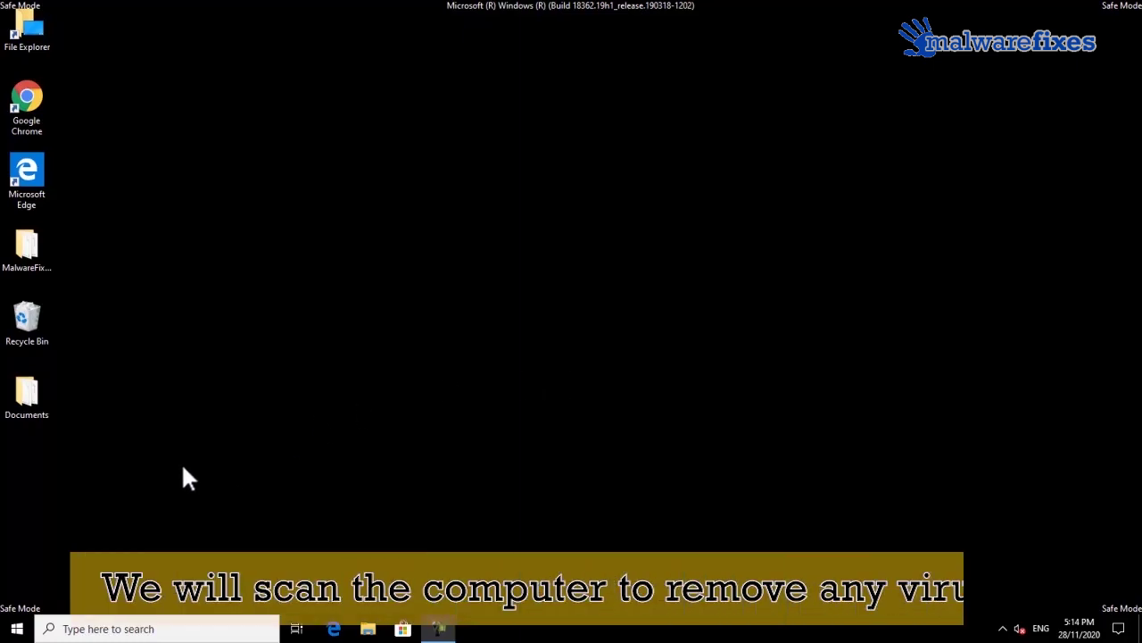
Launch Malwarebytes from the Start menu and run a Threat Scan.
click(25, 631)
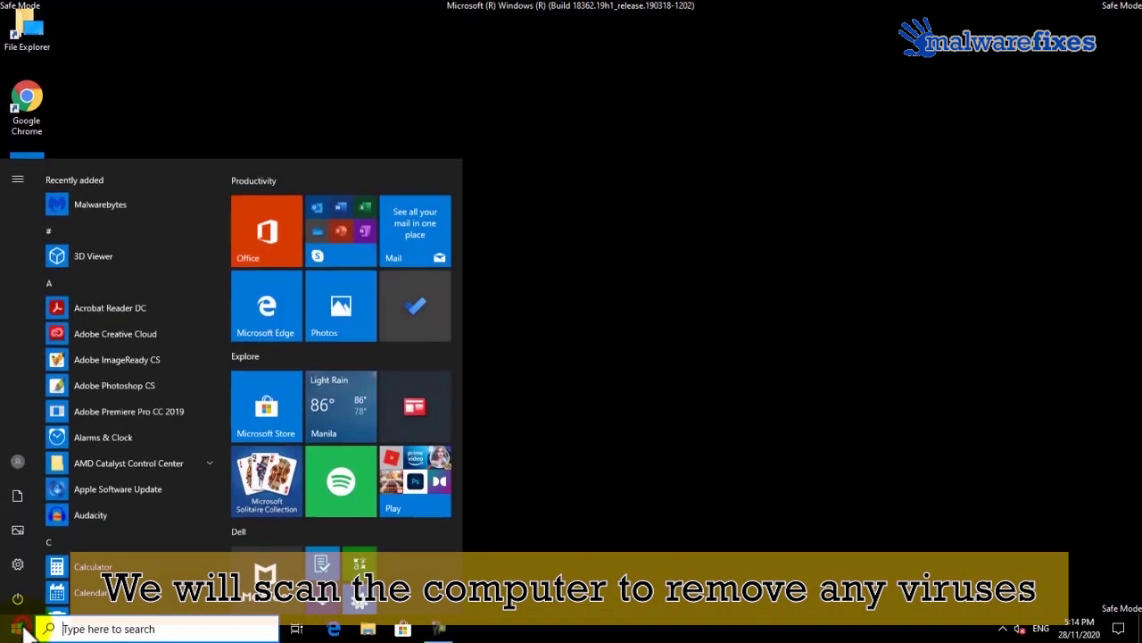
click(113, 204)
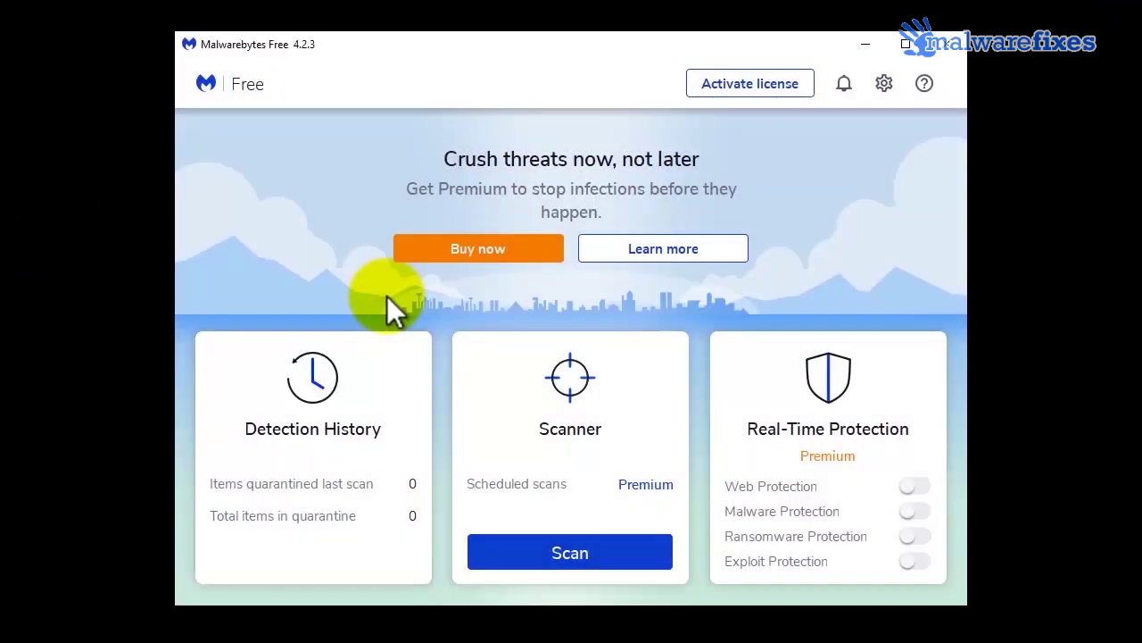
click(565, 555)
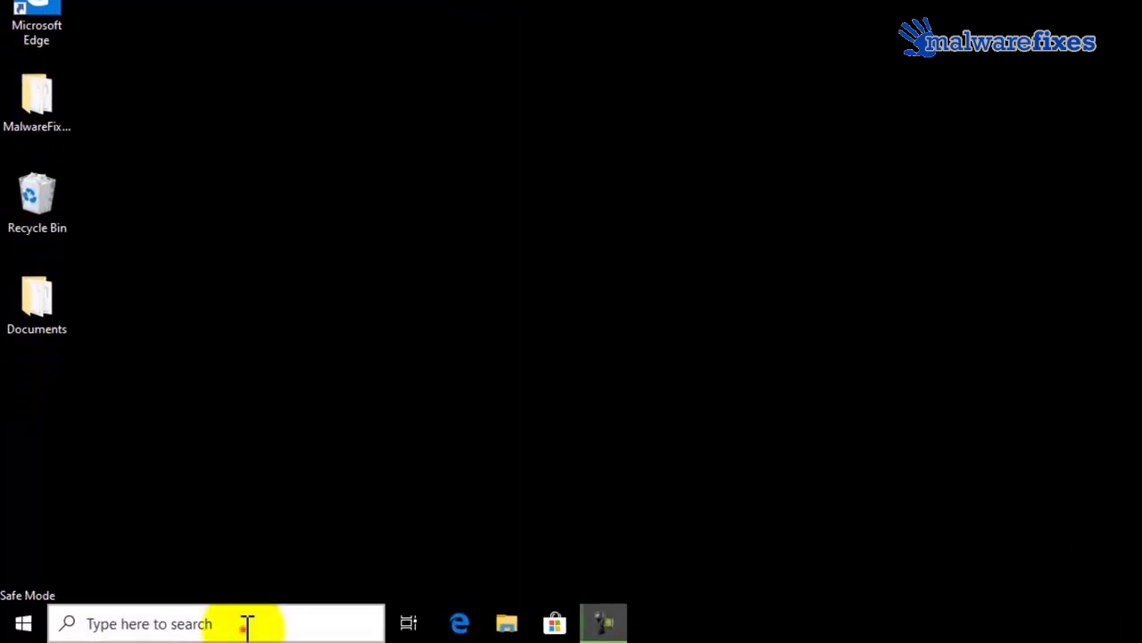
Untick Safe boot on msconfig's Boot tab, apply it, and restart Windows normally.
click(247, 625)
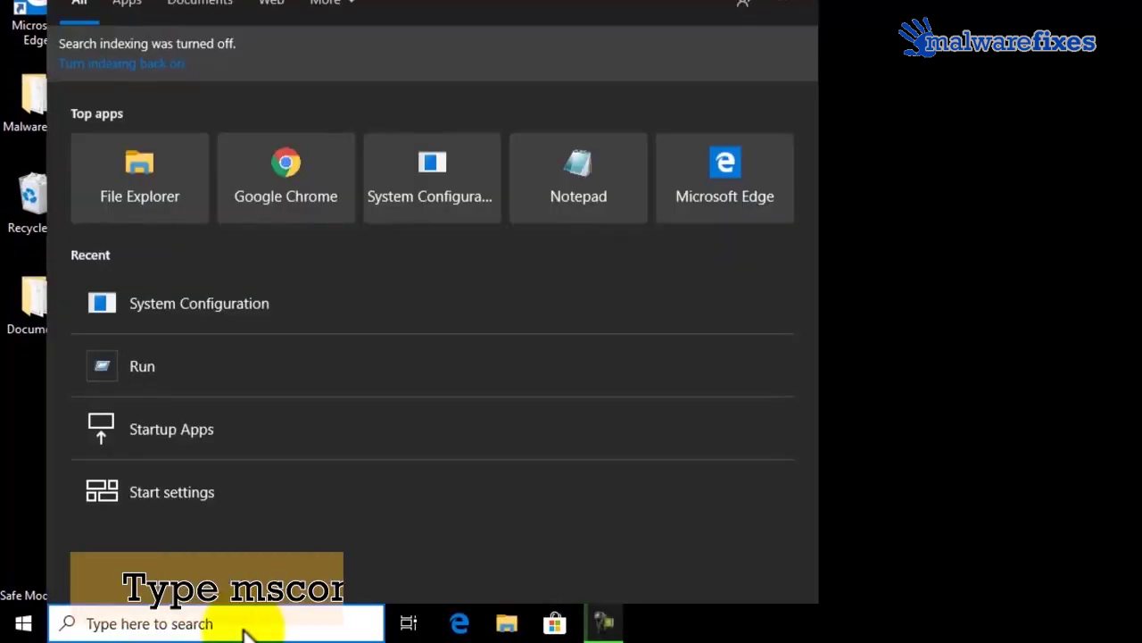
text(msconfig)
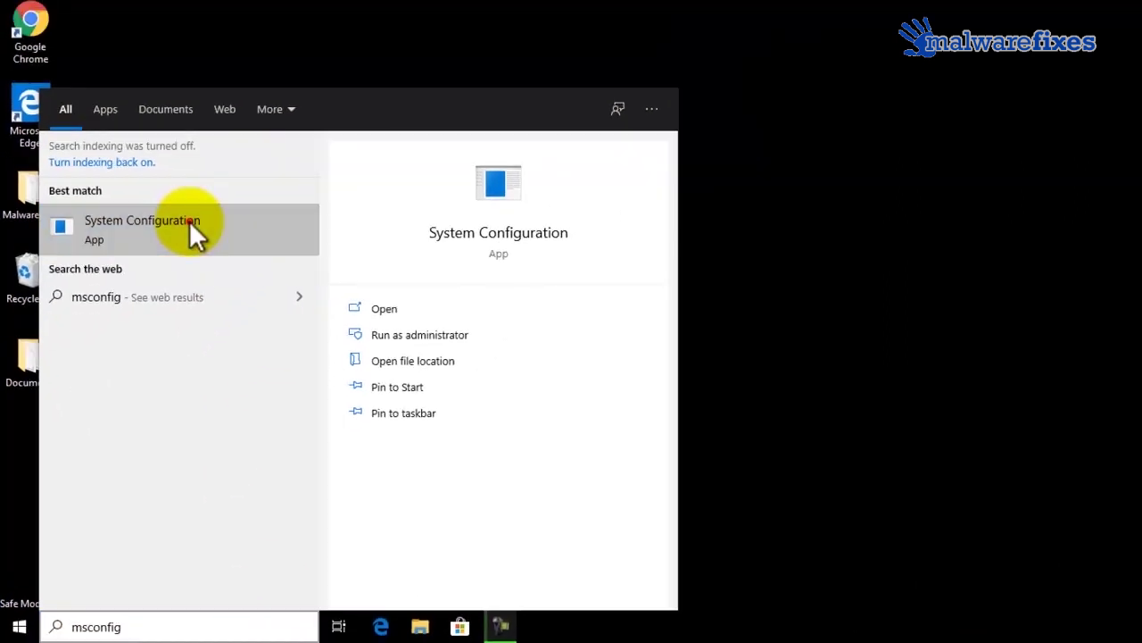
click(228, 141)
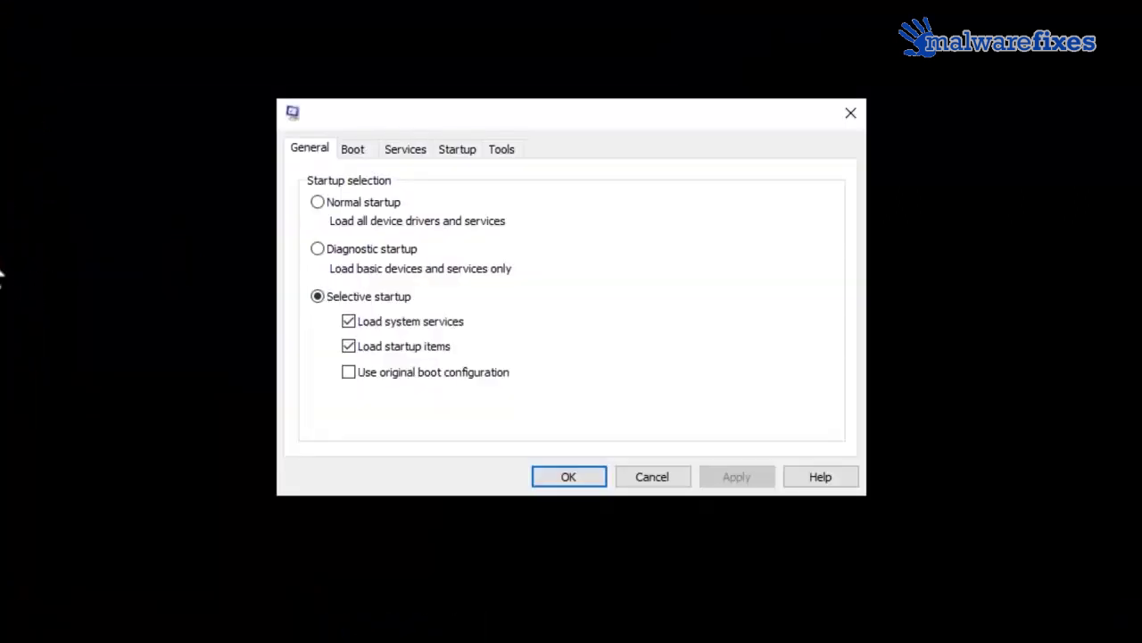
click(353, 150)
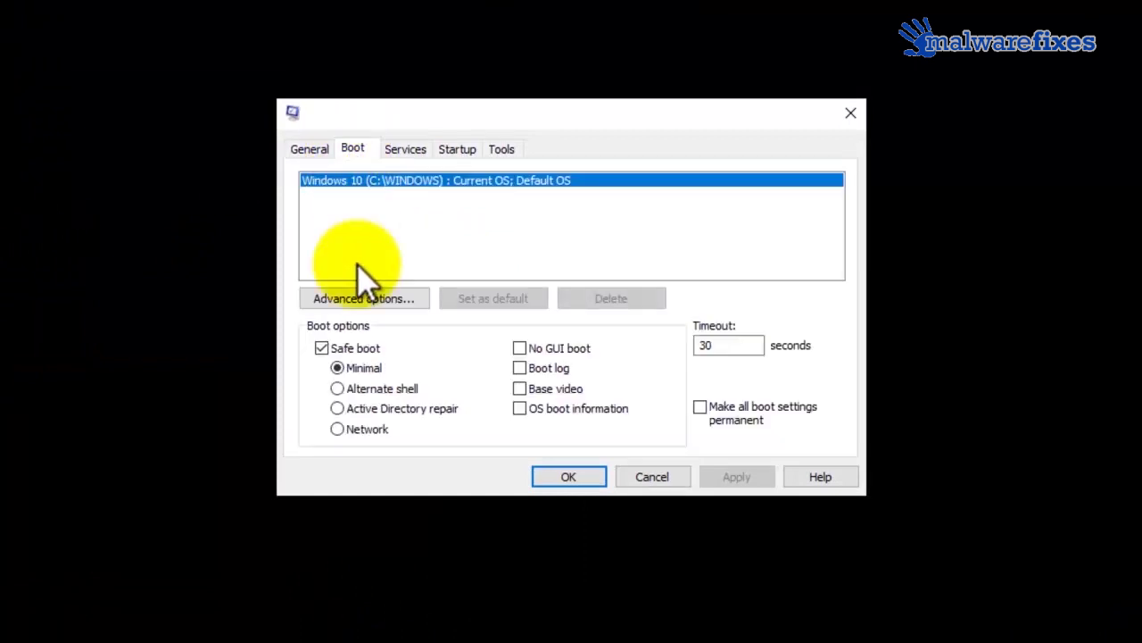
click(322, 348)
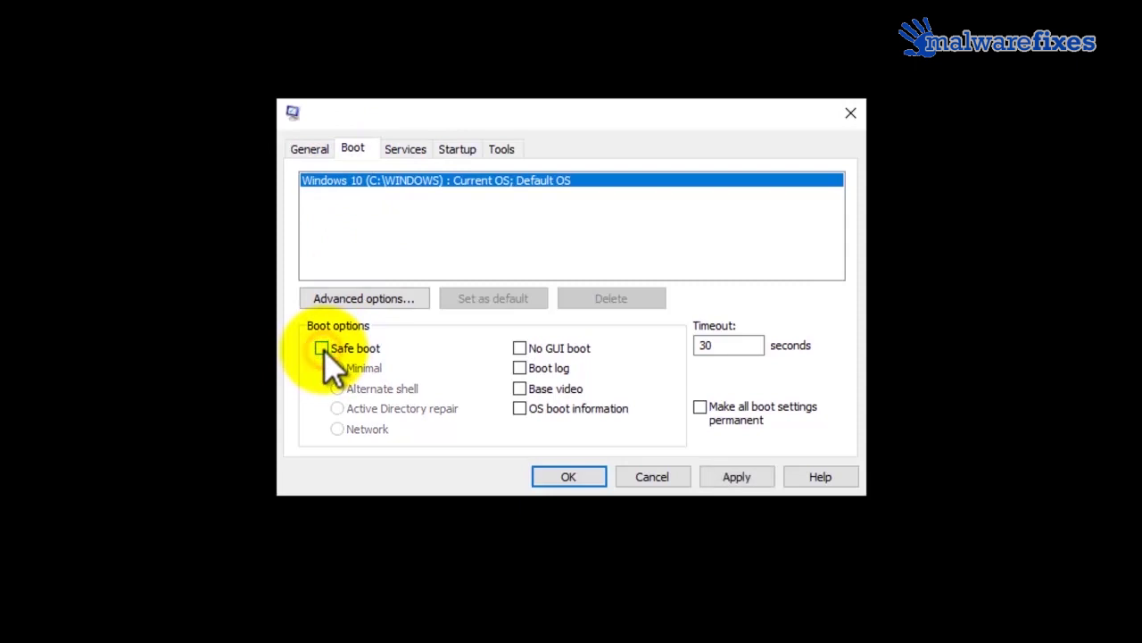
click(737, 477)
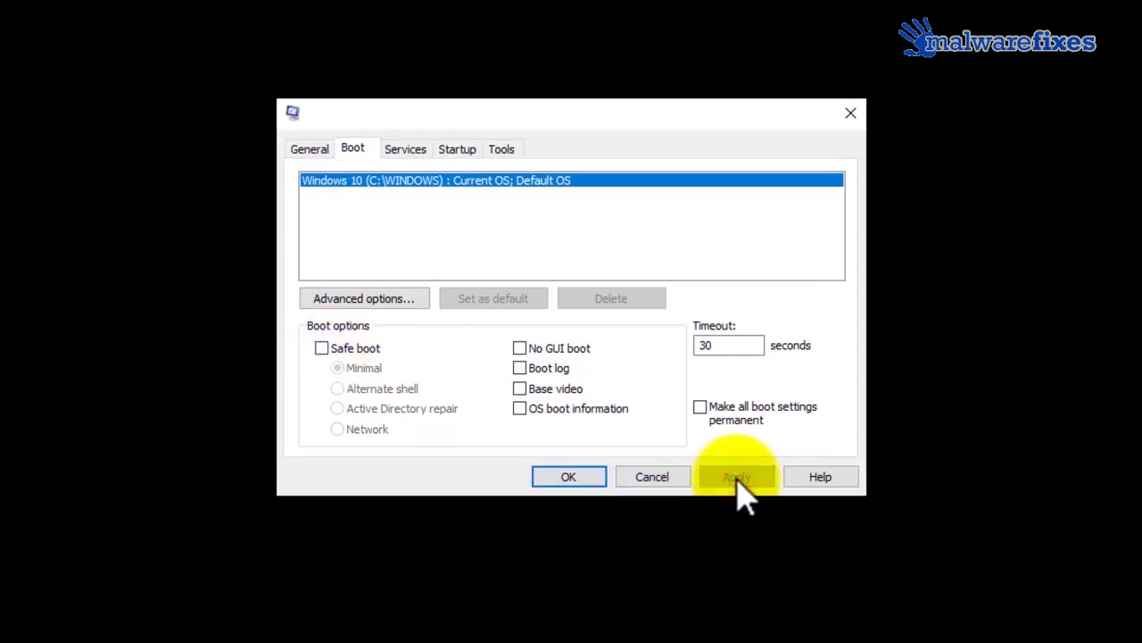
click(569, 477)
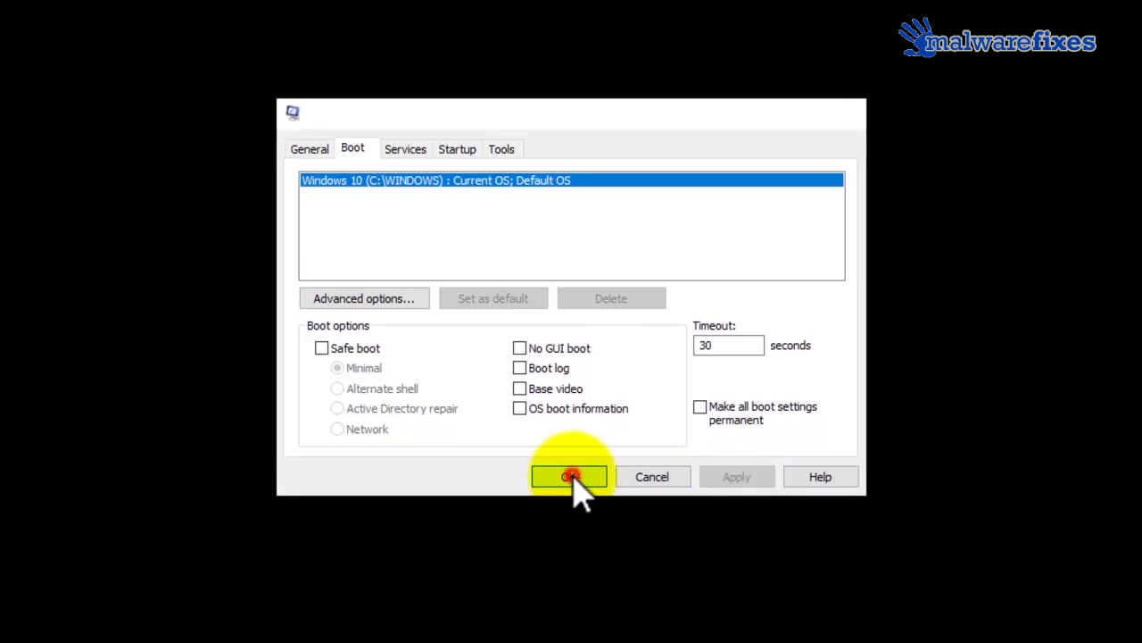
click(525, 341)
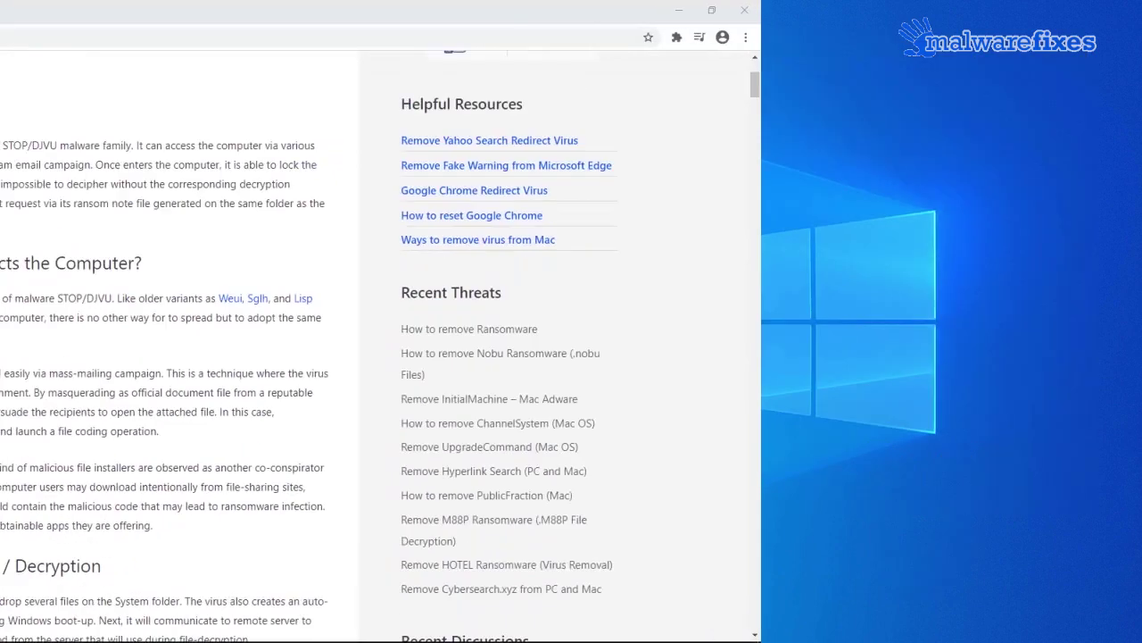
Scroll the malwarefixes ransomware guide past Windows Previous Versions to the Option 2 ShadowExplorer restore steps.
scroll(50, 414, down, 10)
scroll(50, 414, down, 15)
scroll(51, 410, down, 12)
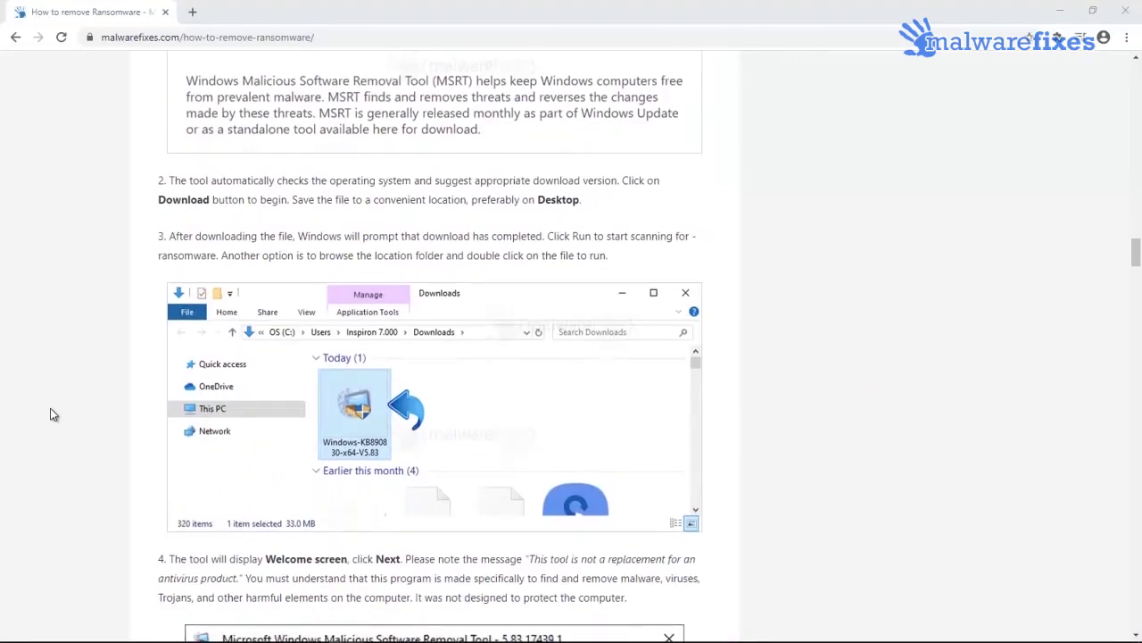
scroll(51, 414, down, 10)
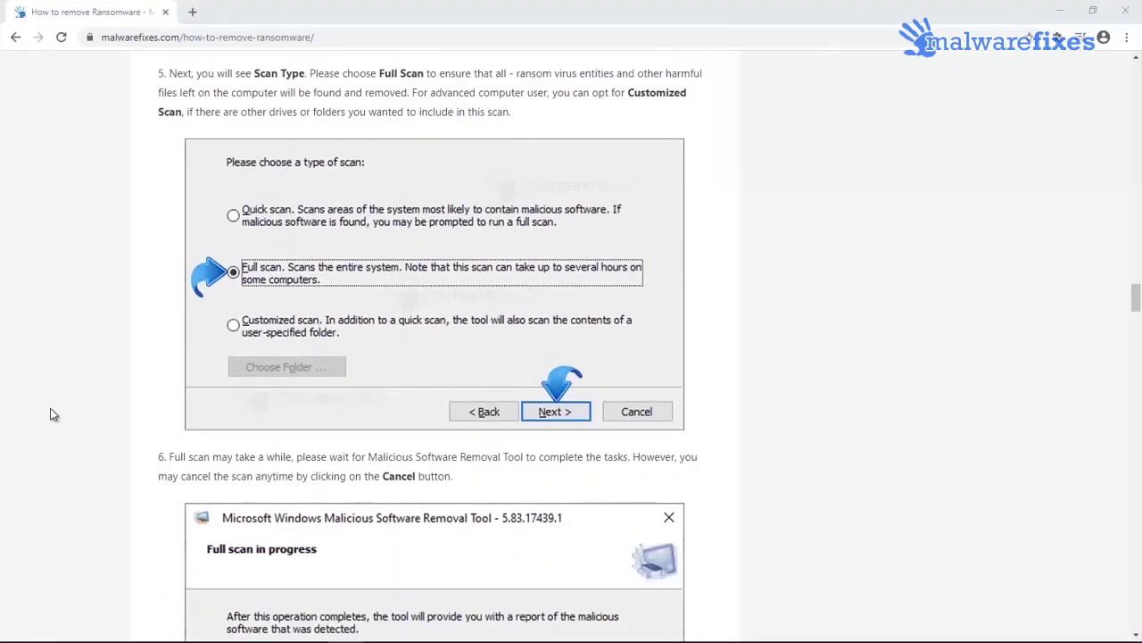
scroll(51, 414, down, 7)
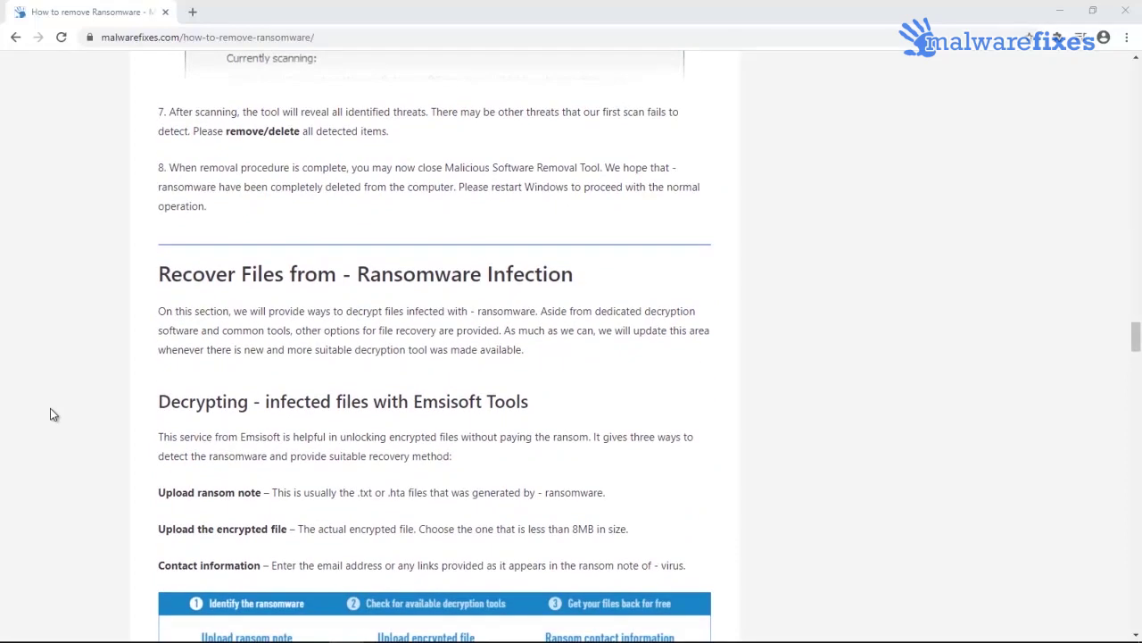
scroll(51, 415, down, 2)
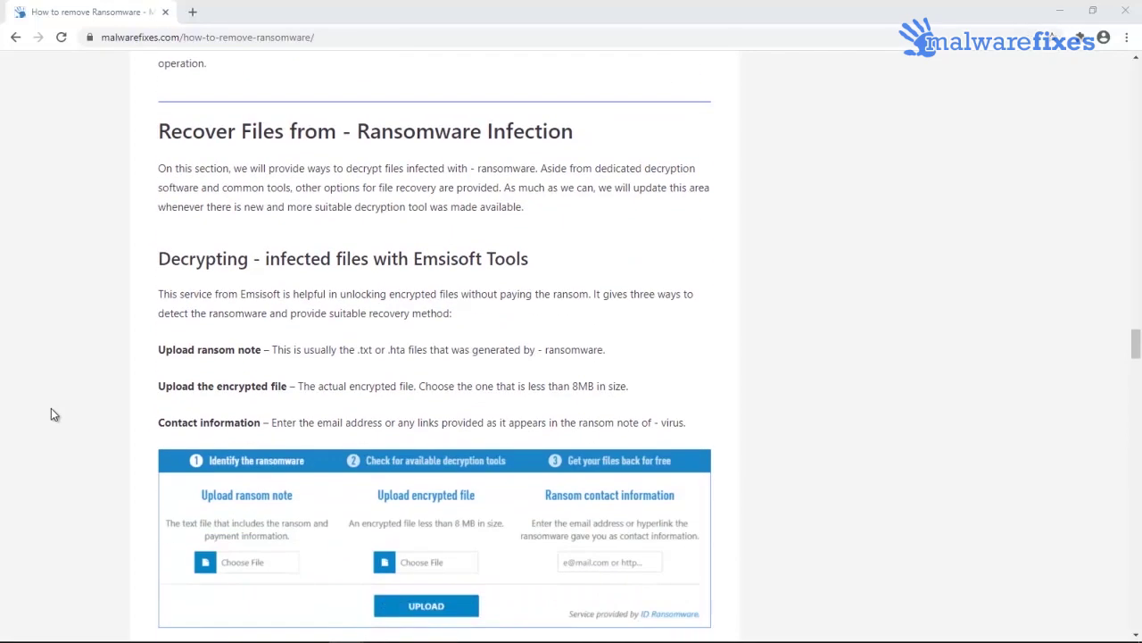
scroll(51, 409, down, 7)
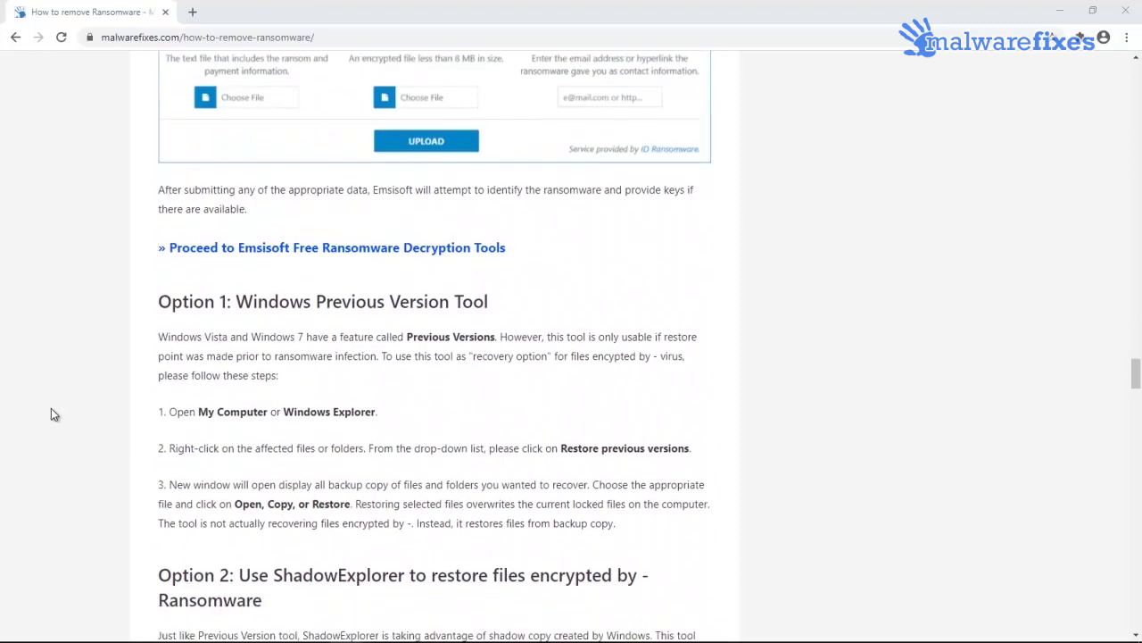
scroll(51, 409, down, 1)
scroll(51, 409, up, 1)
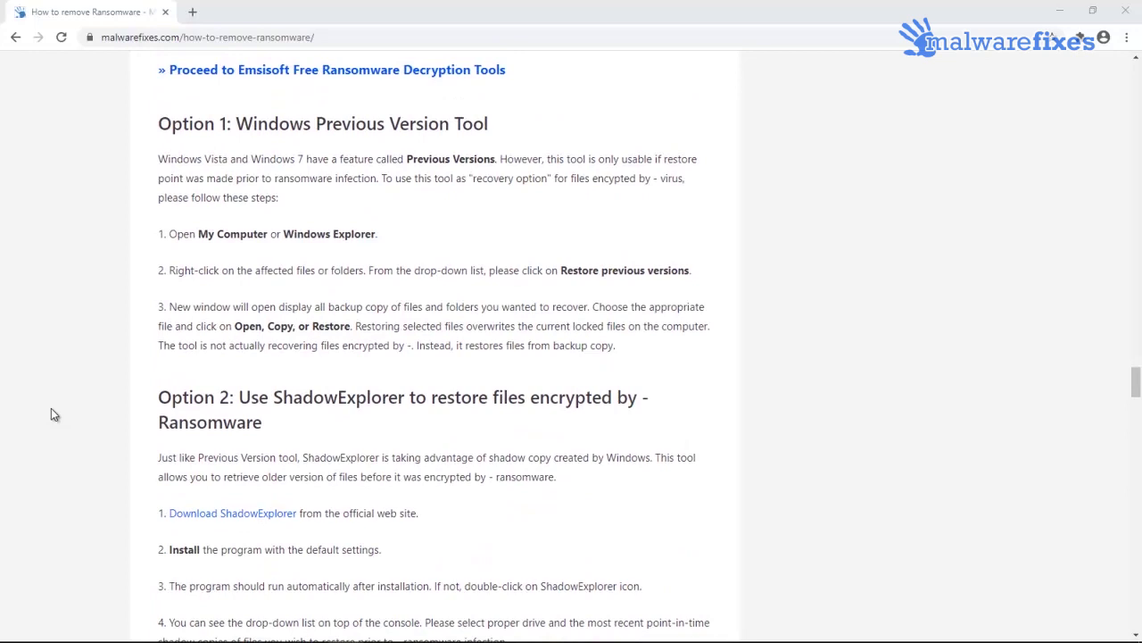
scroll(51, 413, down, 4)
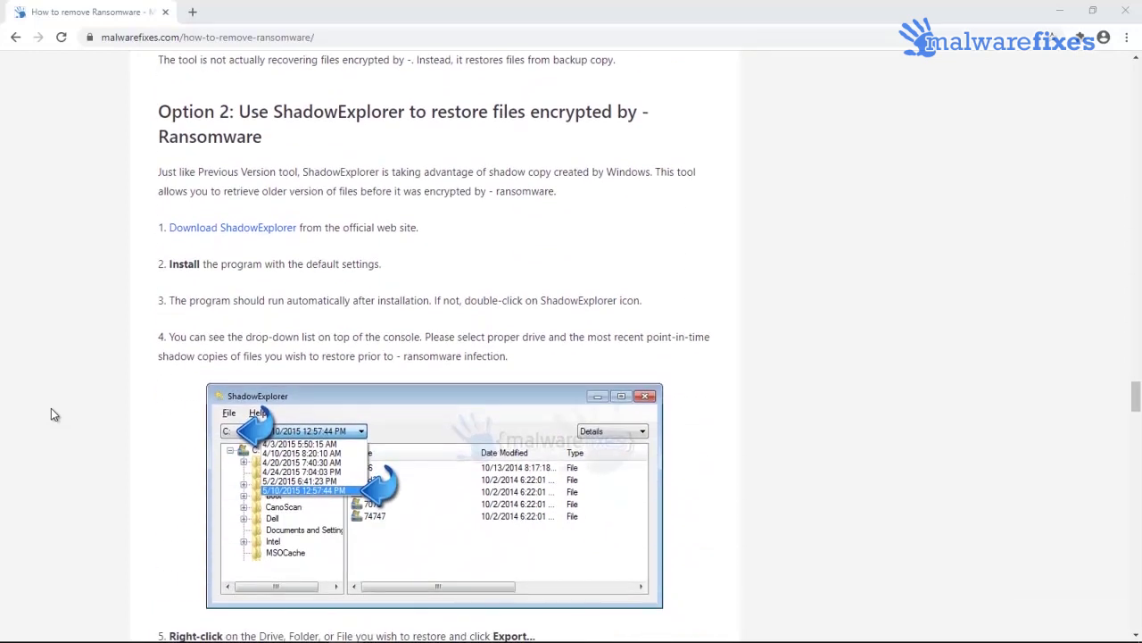